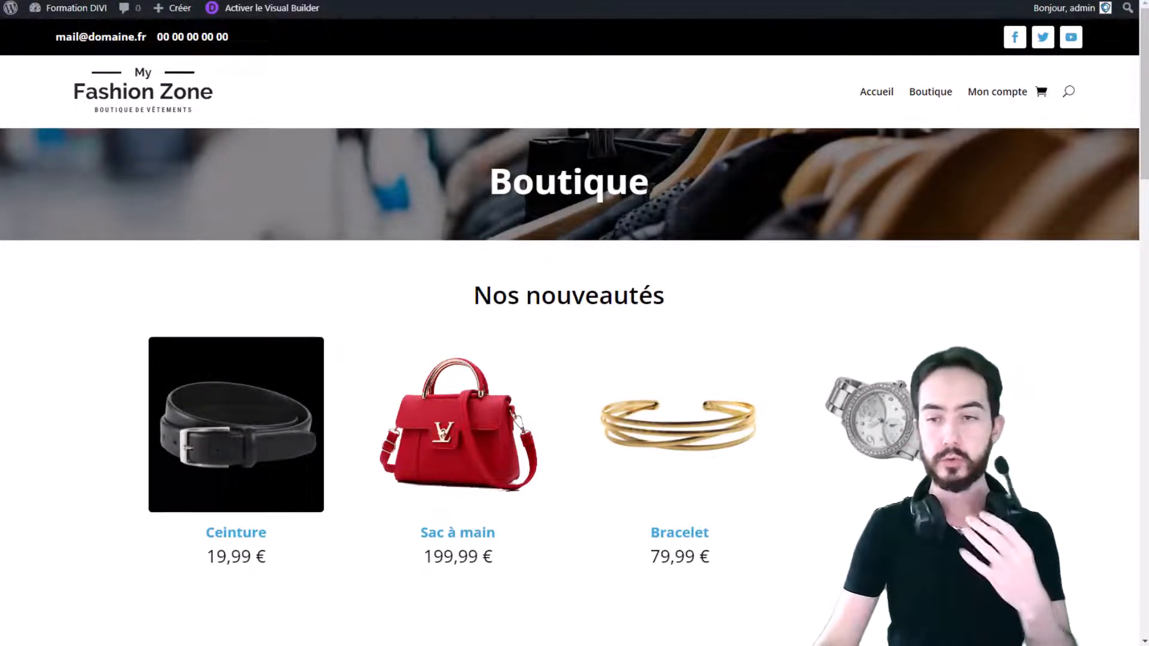
# View the Sac à main product page and its Accesoires category page on the shop site
pyautogui.click(441, 425)
pyautogui.scroll(-2, 451, 419)
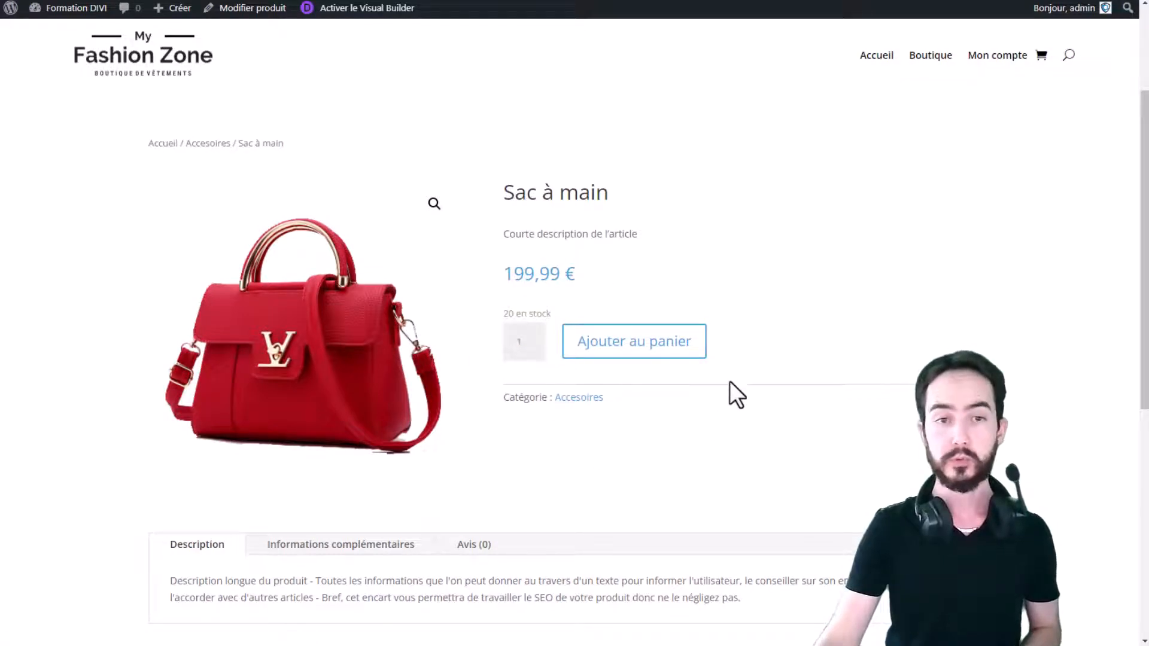
pyautogui.click(220, 150)
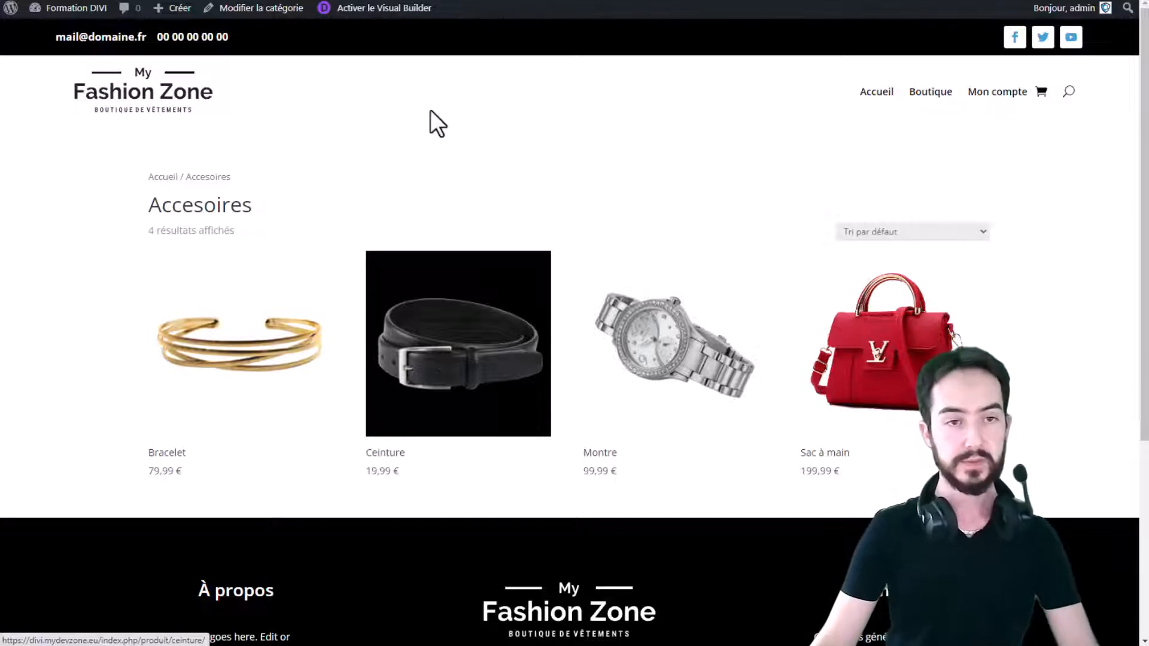
# Open the Divi Theme Builder in the site's WordPress administration
pyautogui.click(68, 11)
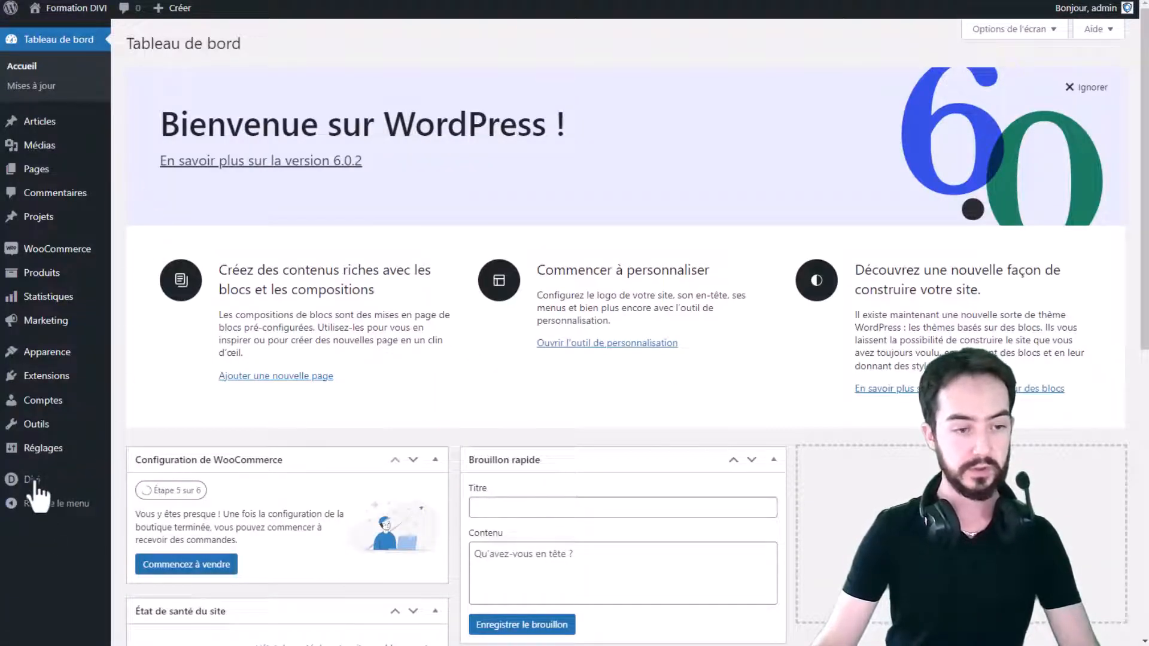
pyautogui.moveTo(30, 479)
pyautogui.click(173, 502)
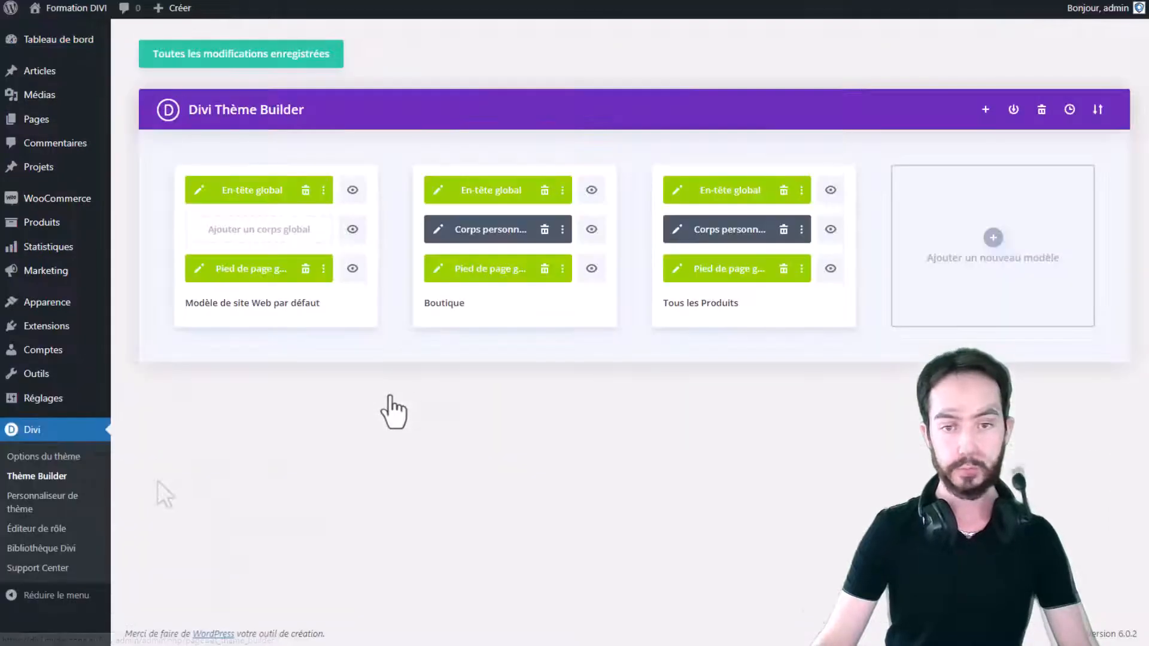
# Create a new template from scratch and assign it to all product category pages (Toutes les Catégorie De Produit Pages)
pyautogui.click(952, 259)
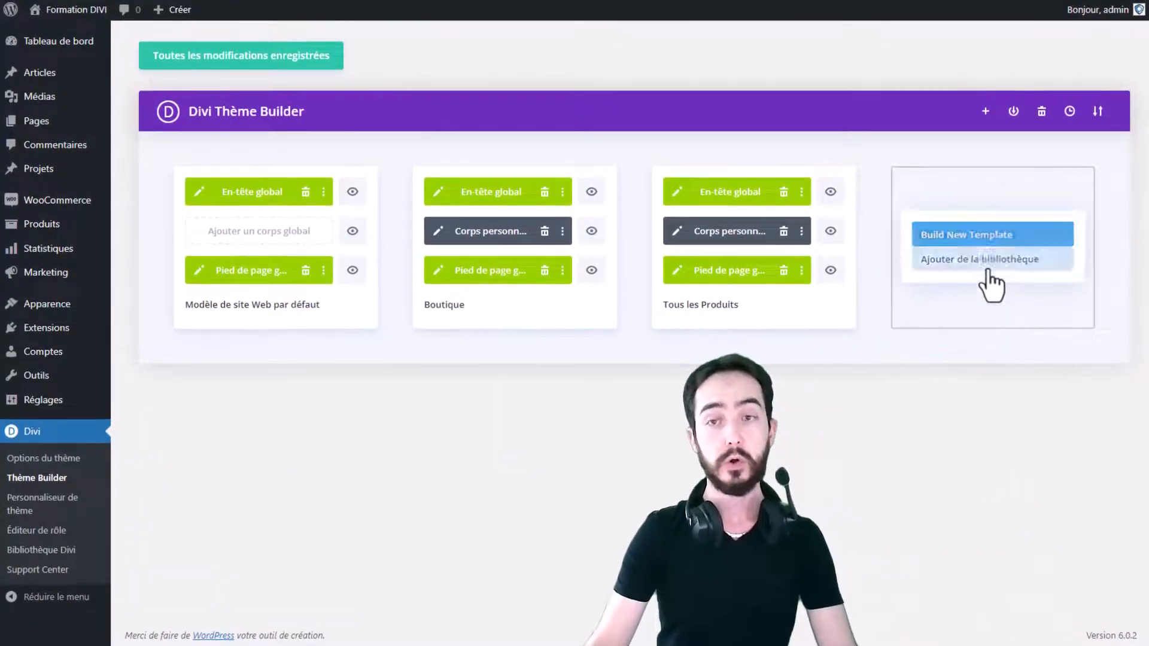
pyautogui.click(981, 238)
pyautogui.scroll(-5, 979, 239)
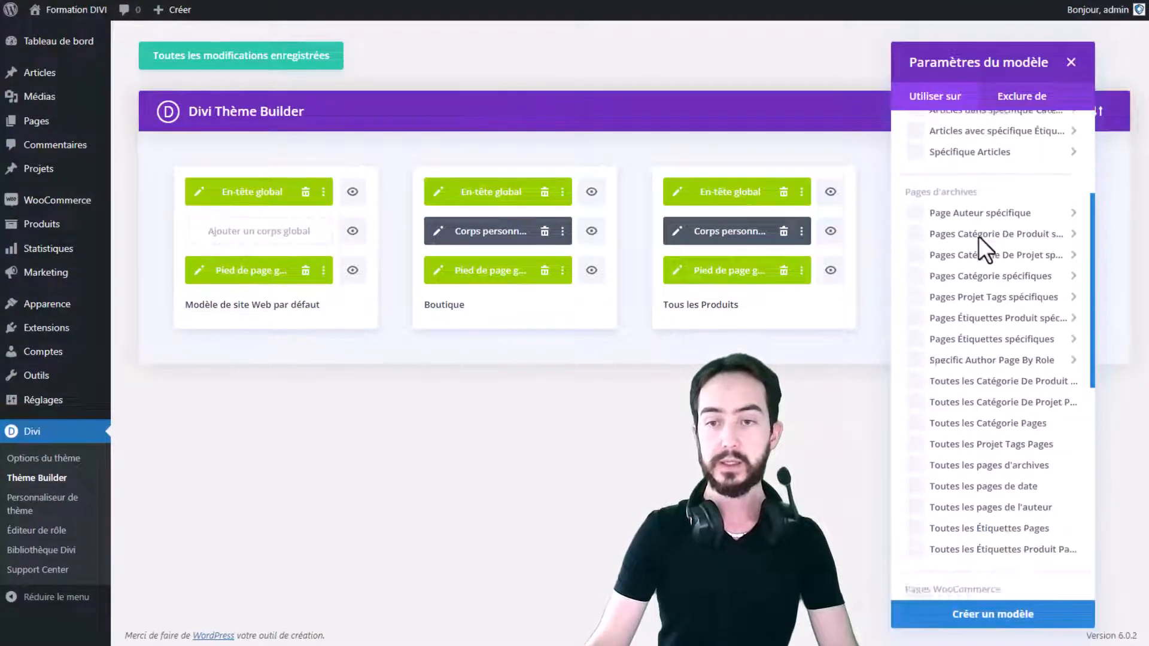
pyautogui.moveTo(979, 244)
pyautogui.moveTo(980, 145)
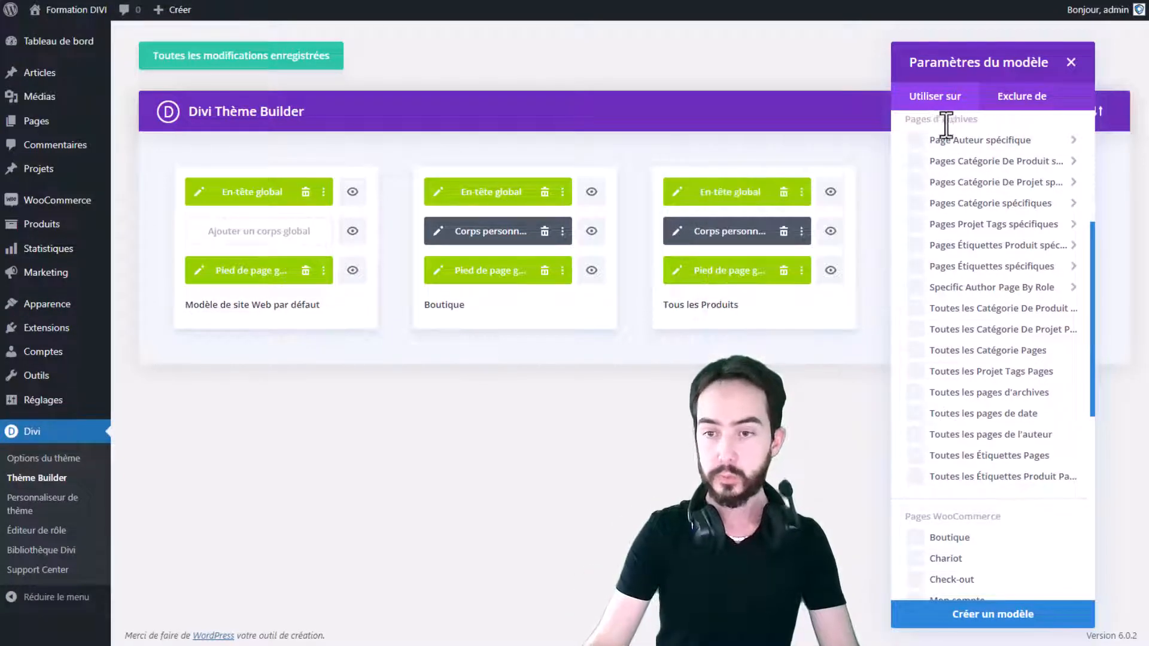
pyautogui.click(959, 310)
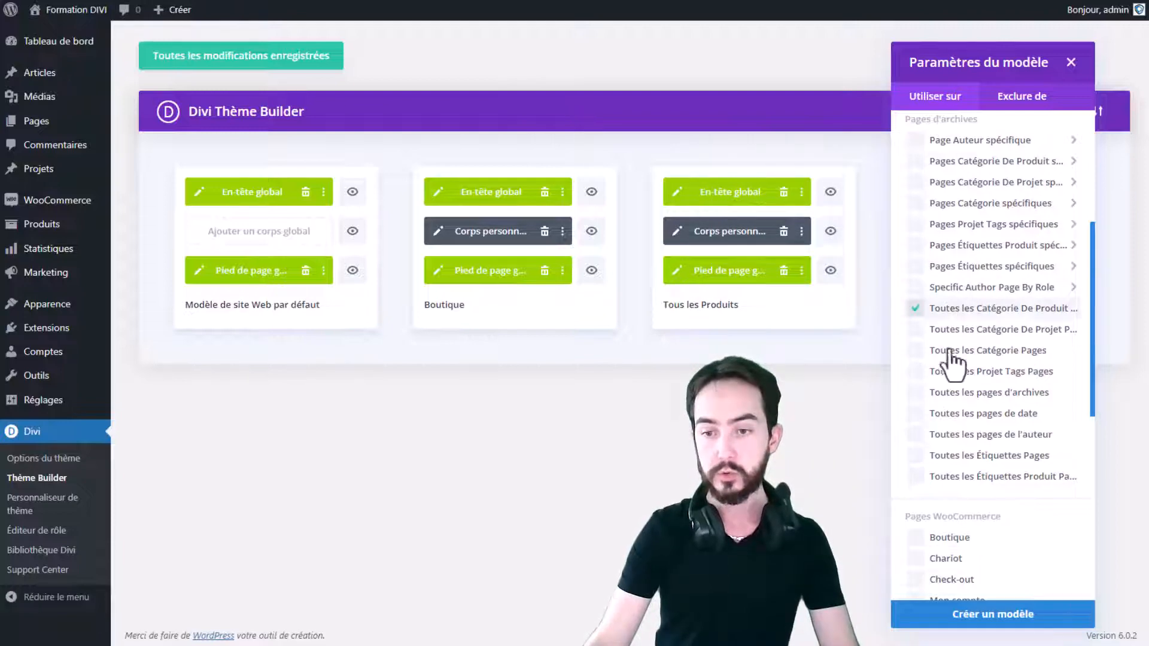
pyautogui.click(979, 618)
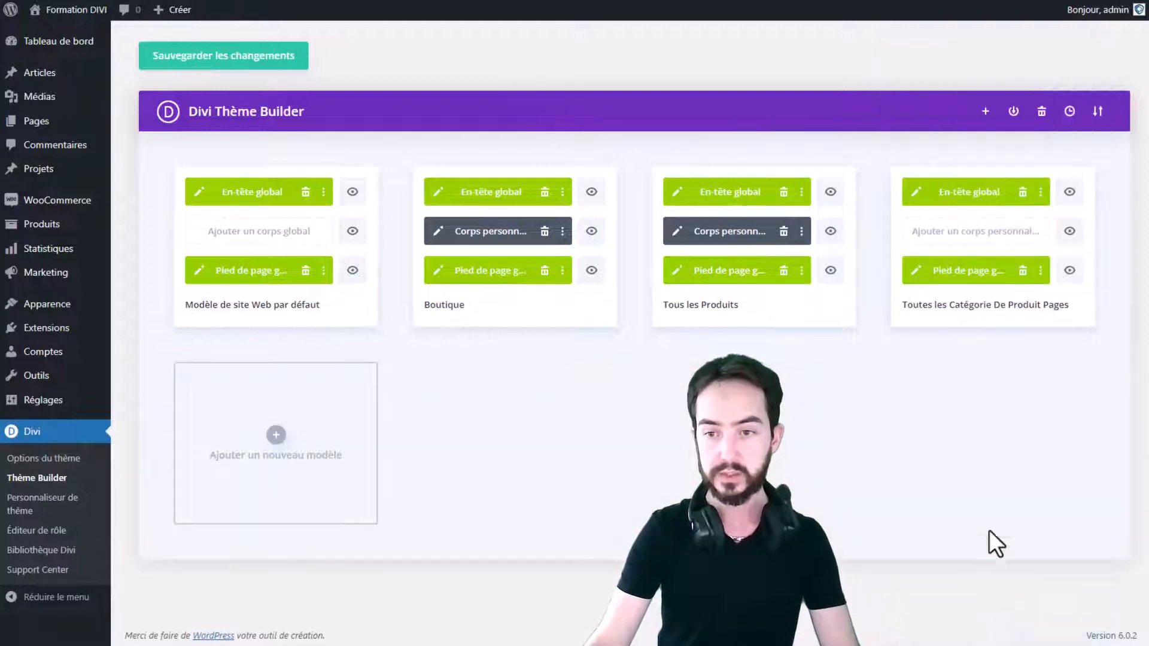
# Copy the Boutique template's custom body into the product category template and save the changes
pyautogui.click(952, 238)
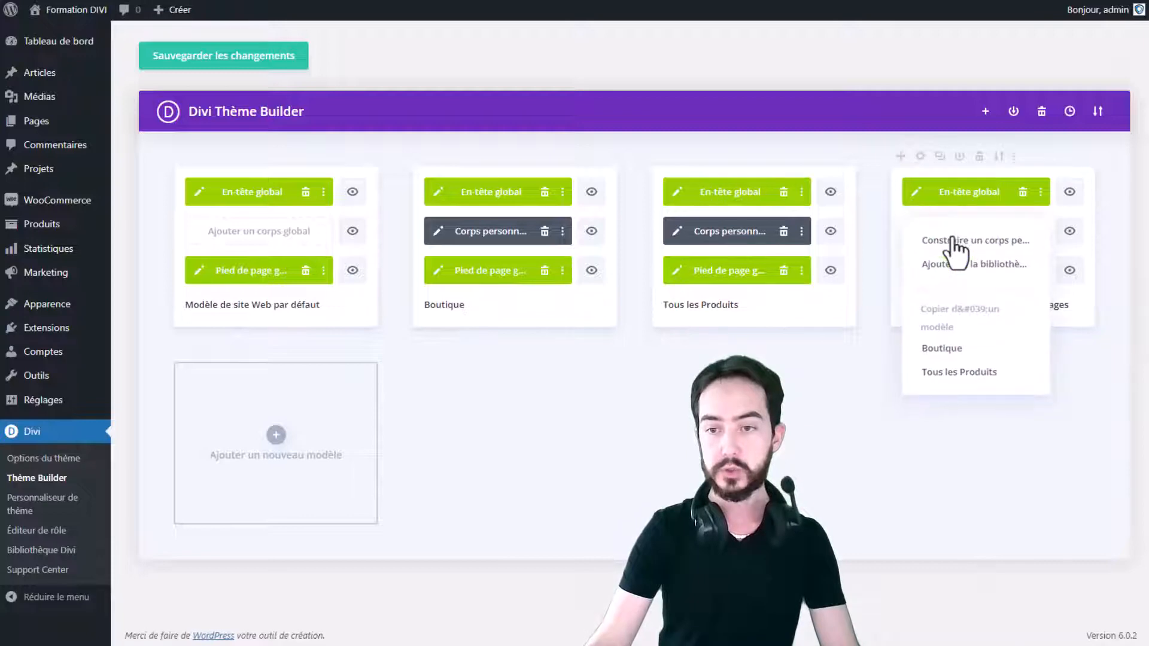
pyautogui.click(947, 349)
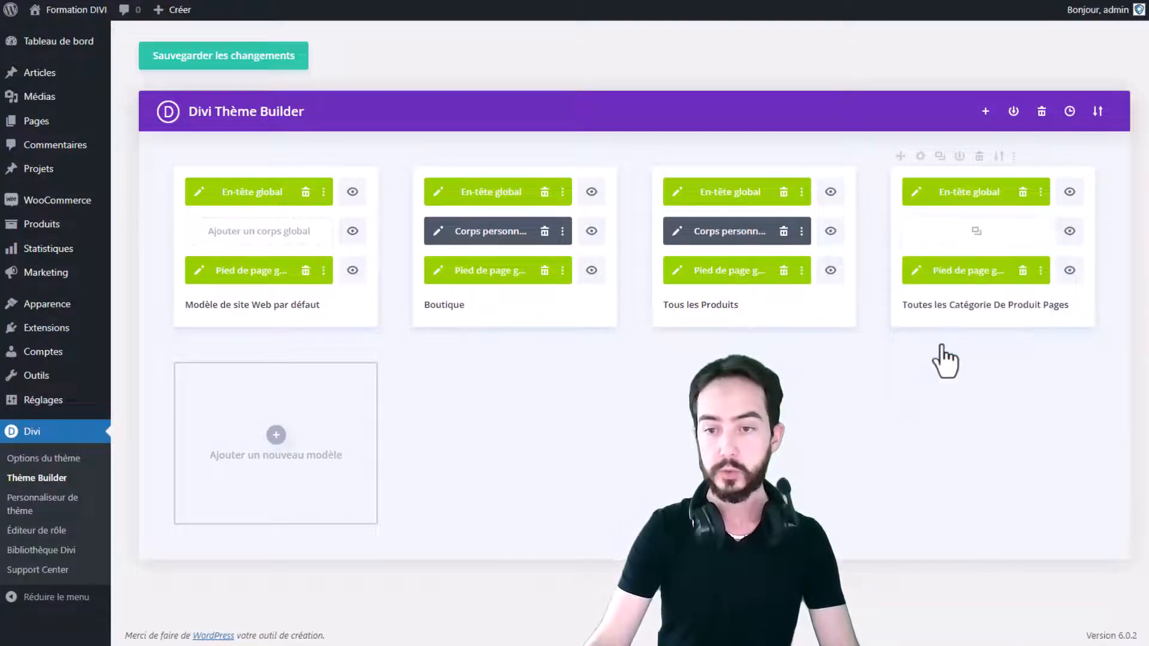
pyautogui.click(237, 63)
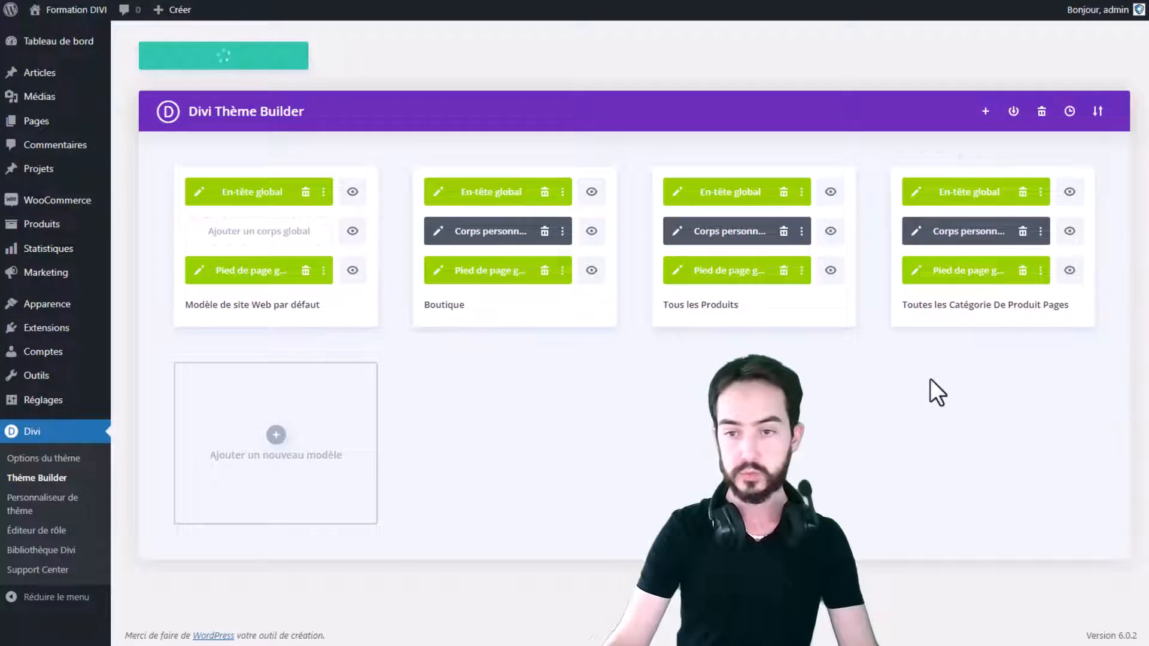
# Open the product category template's custom body for editing and delete the Boutique title text module from the banner
pyautogui.click(915, 232)
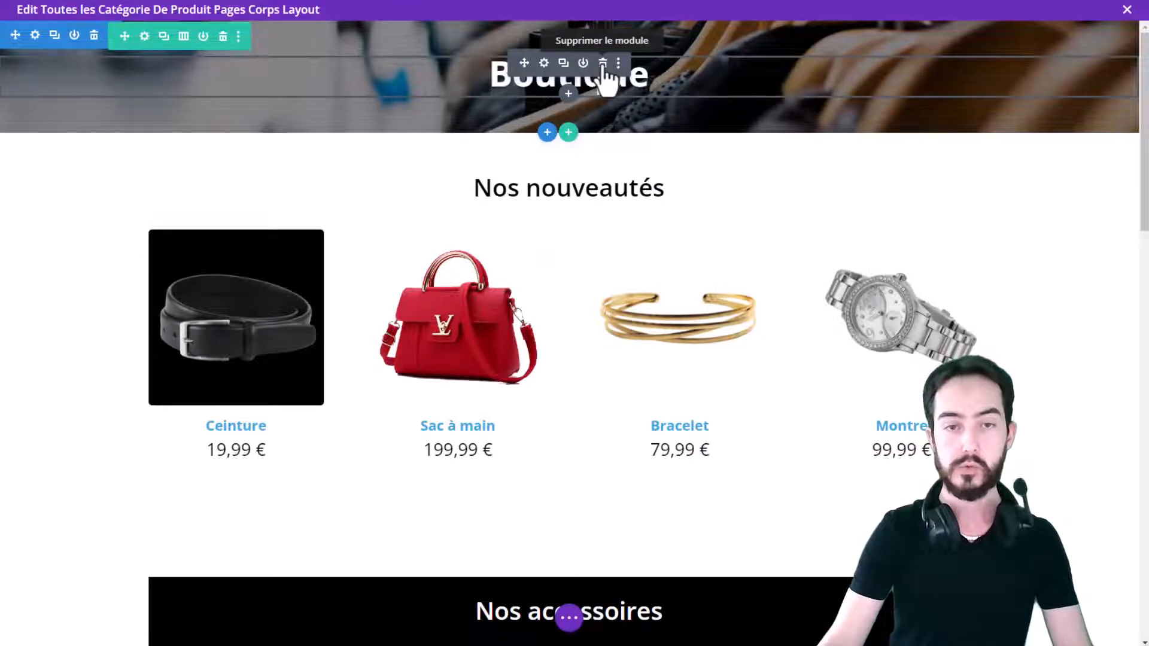
pyautogui.click(673, 85)
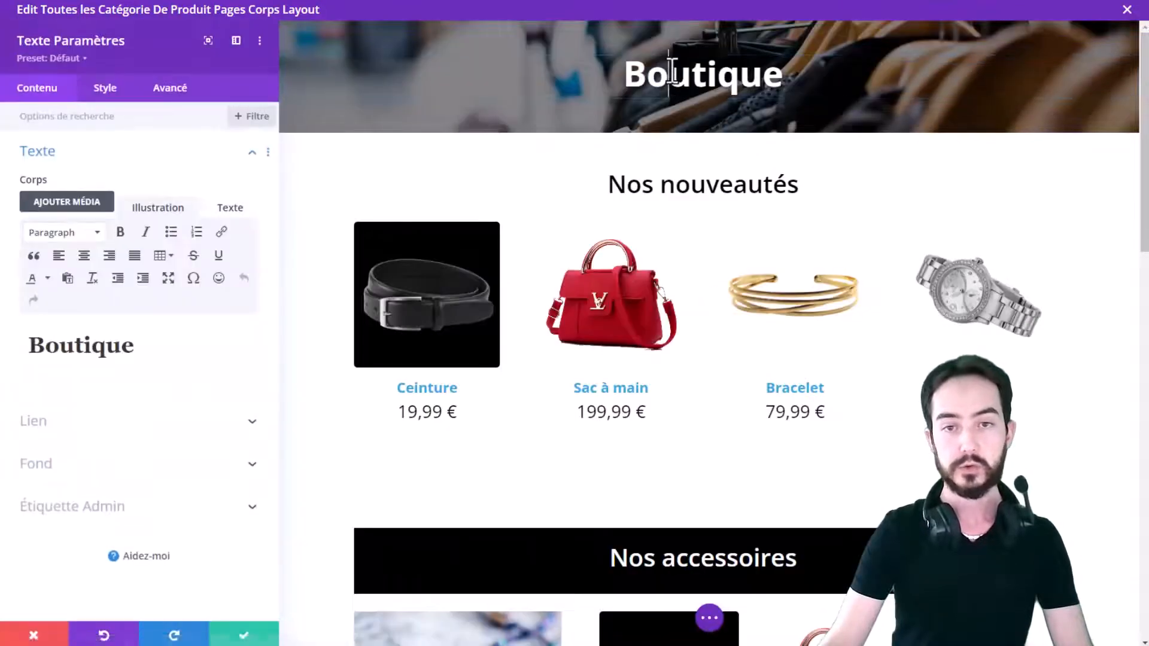
pyautogui.click(233, 631)
pyautogui.click(603, 62)
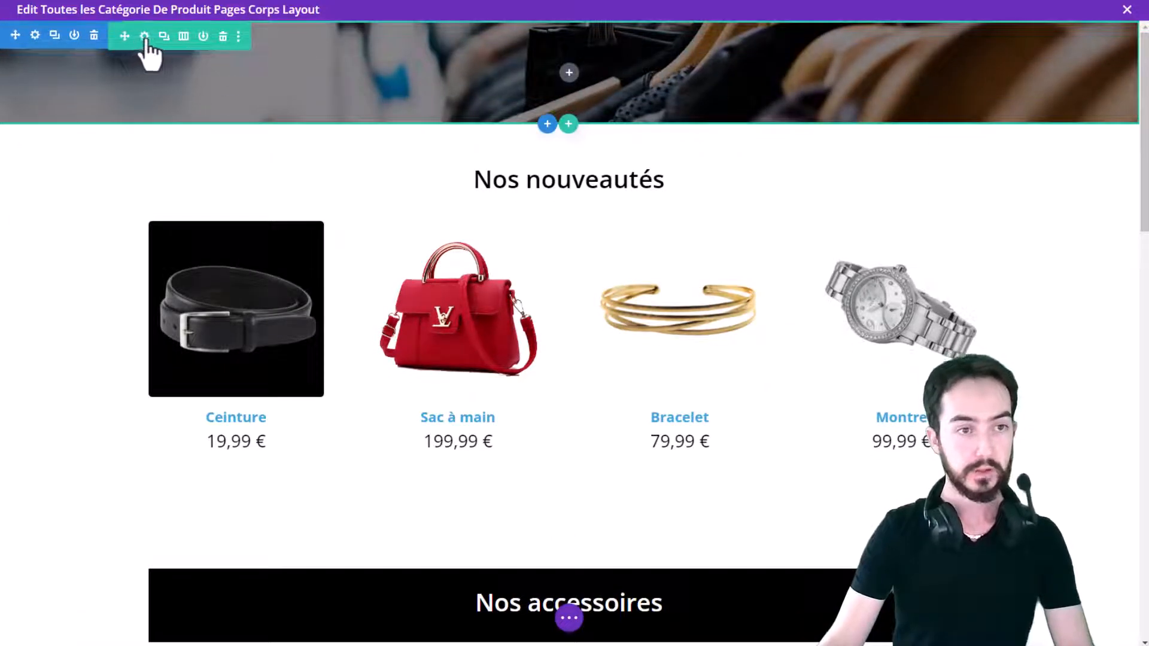
# Replace the banner section's background image with clothing-g598acfd30_1920.jpg from the media library and save the section settings
pyautogui.click(35, 35)
pyautogui.click(69, 202)
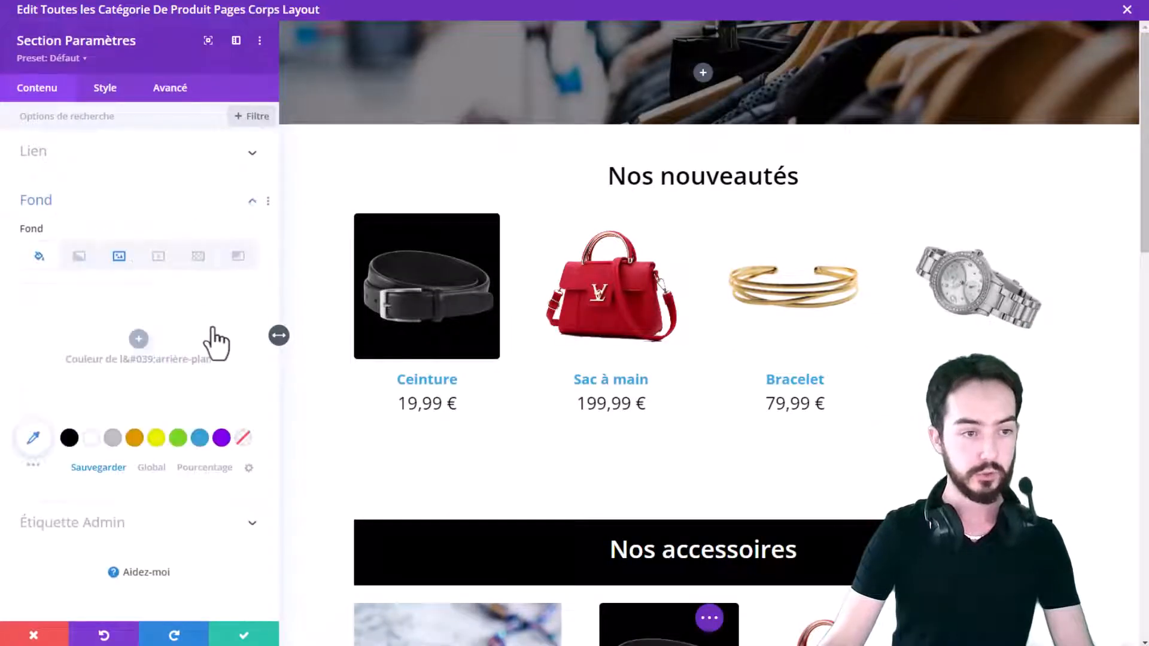
pyautogui.click(119, 257)
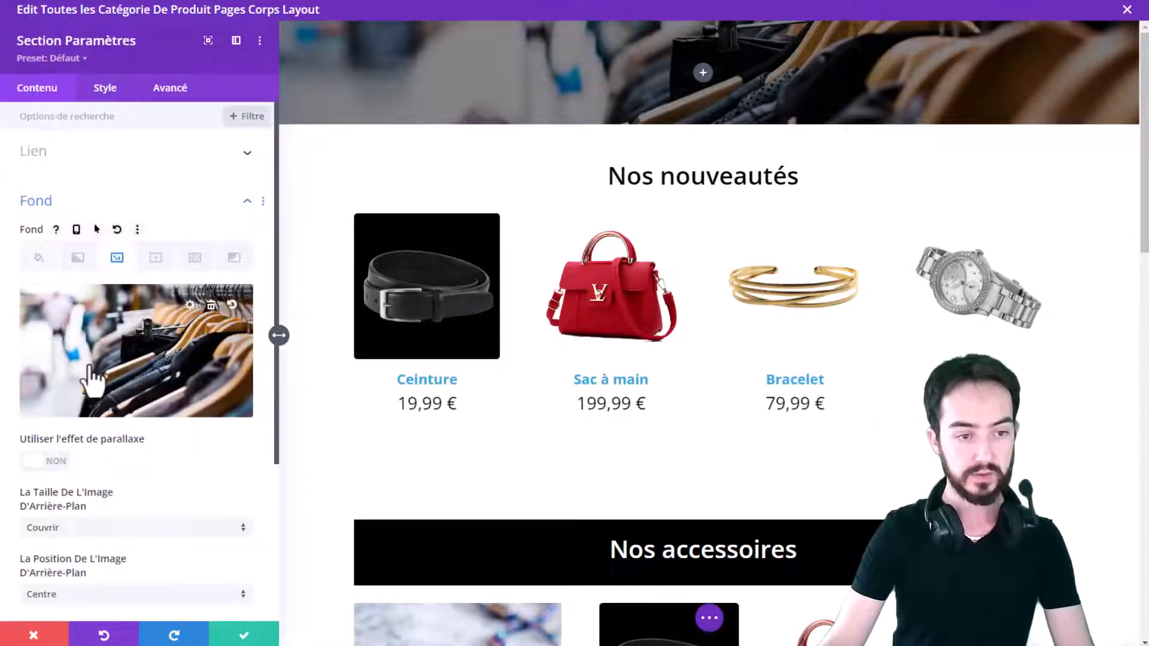
pyautogui.click(93, 396)
pyautogui.click(218, 194)
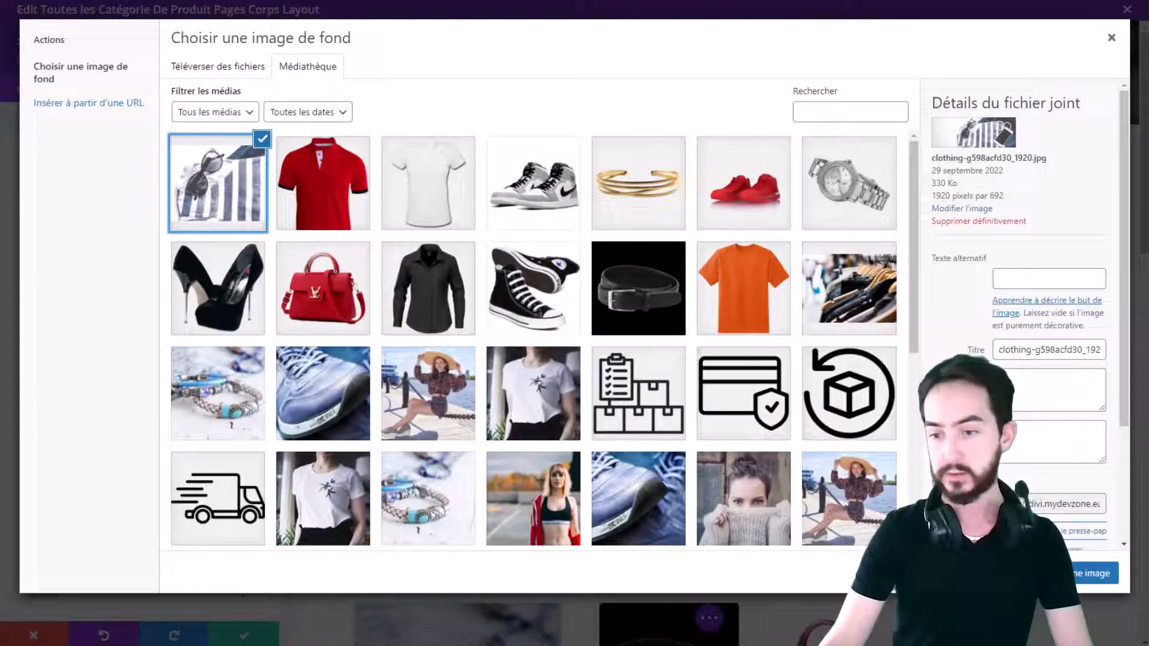
pyautogui.click(1094, 574)
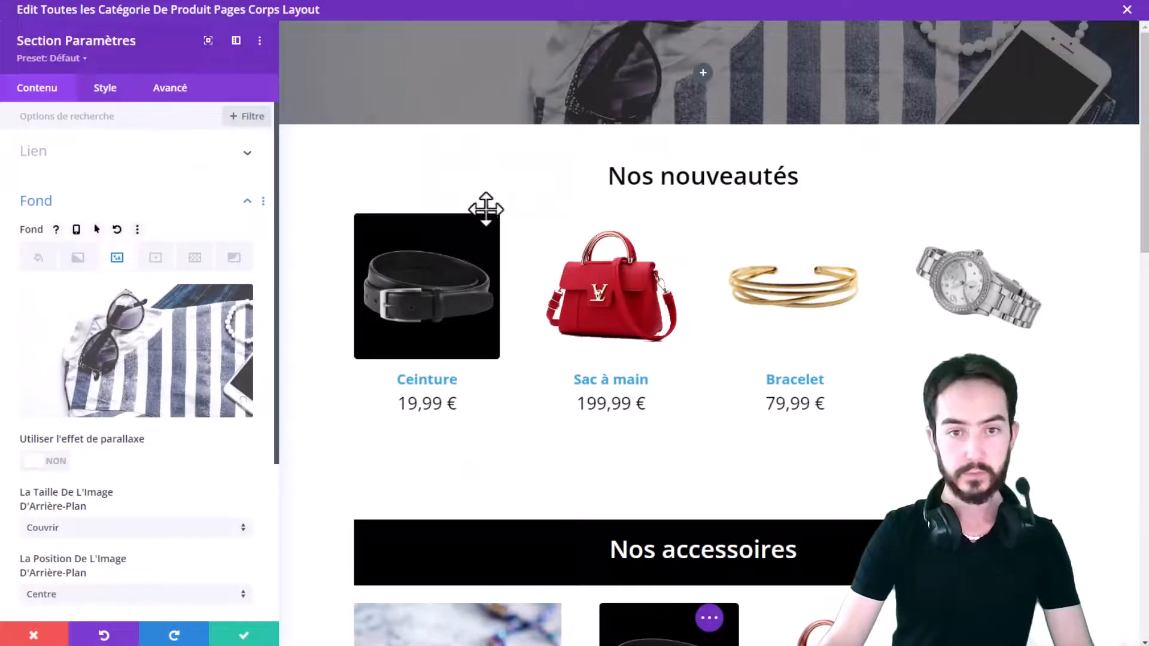
pyautogui.click(243, 635)
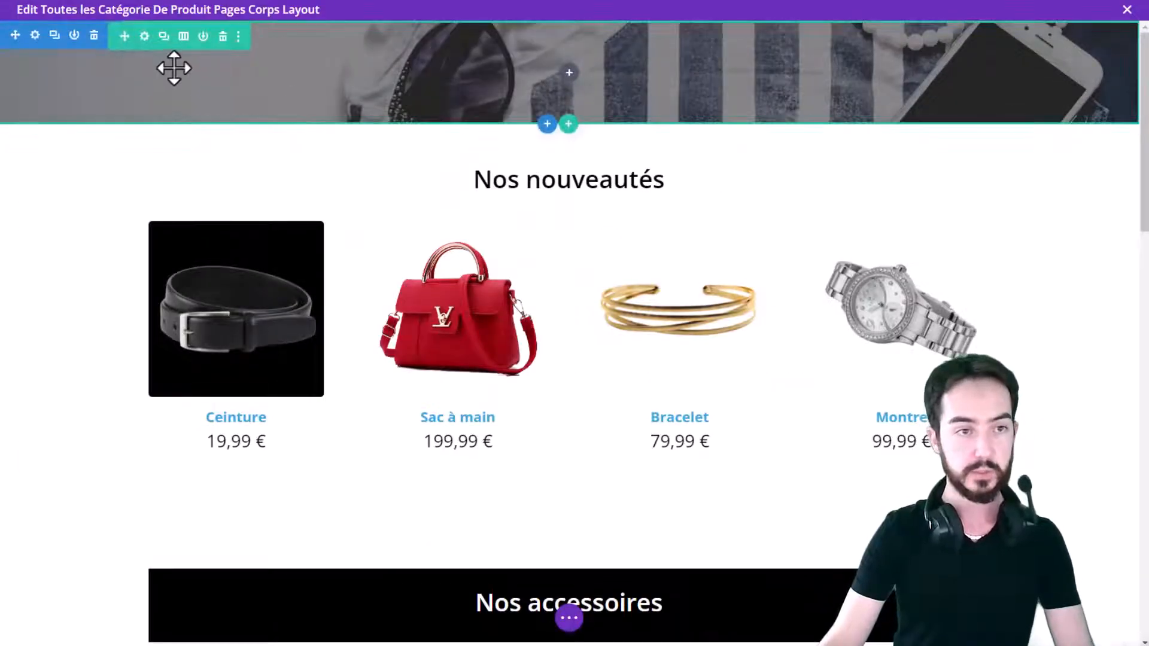
# Make the banner row's background colour fully transparent, rgba(0,0,0,0), and save the row settings
pyautogui.click(144, 36)
pyautogui.click(117, 378)
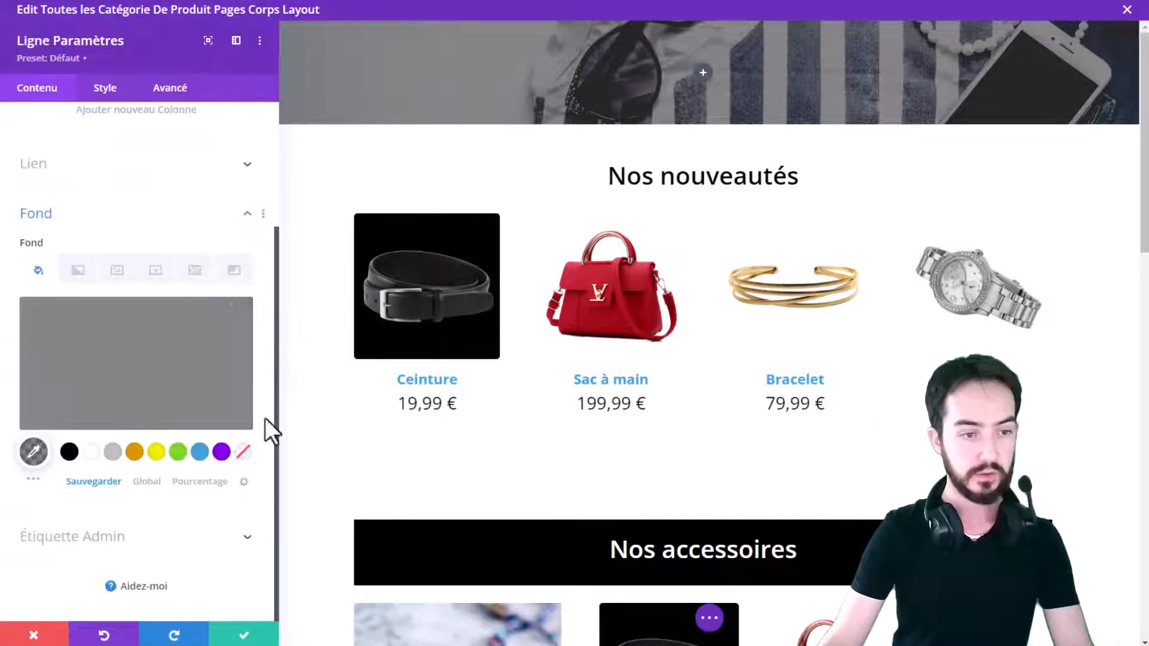
pyautogui.click(36, 453)
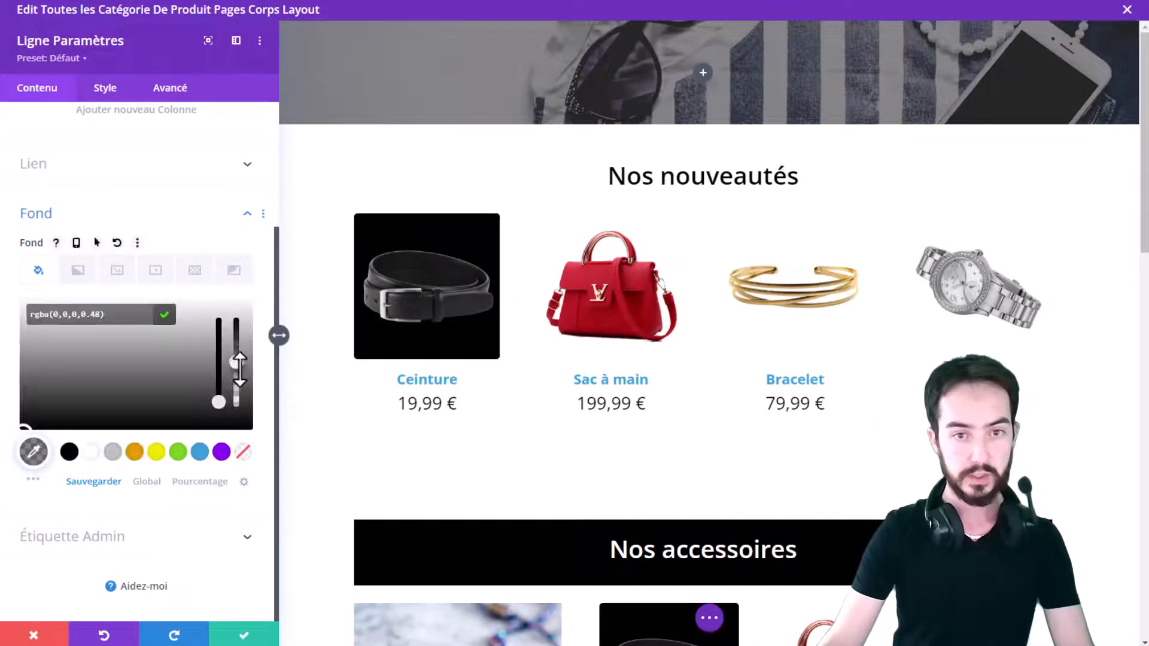
pyautogui.moveTo(240, 369); pyautogui.dragTo(251, 434)
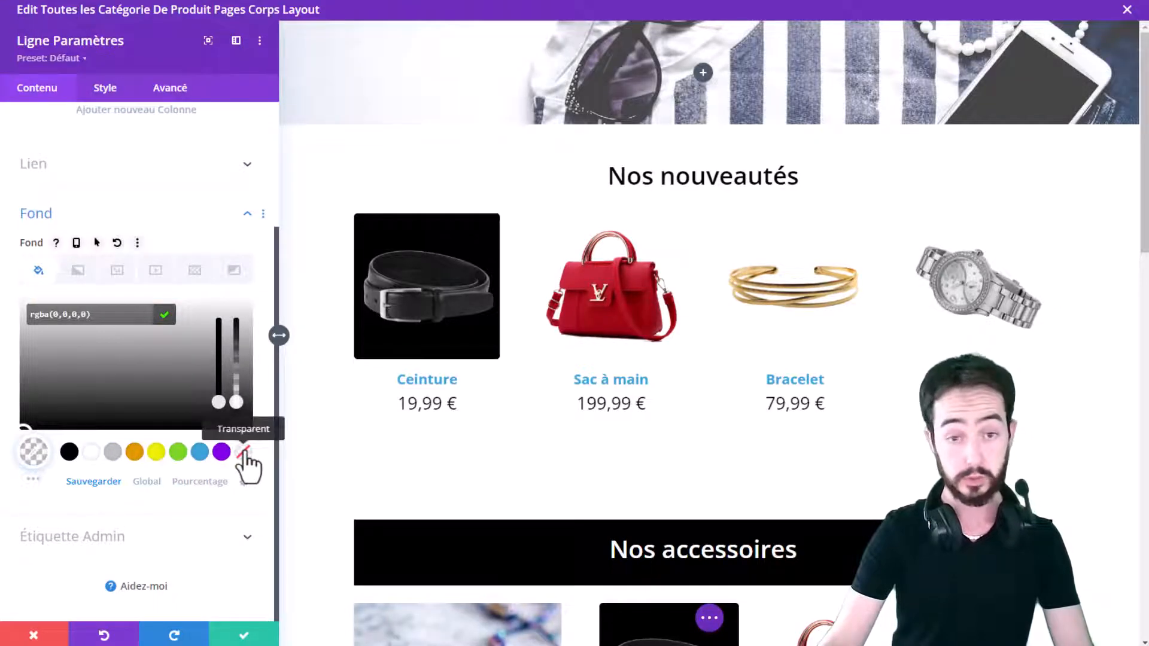
pyautogui.click(233, 639)
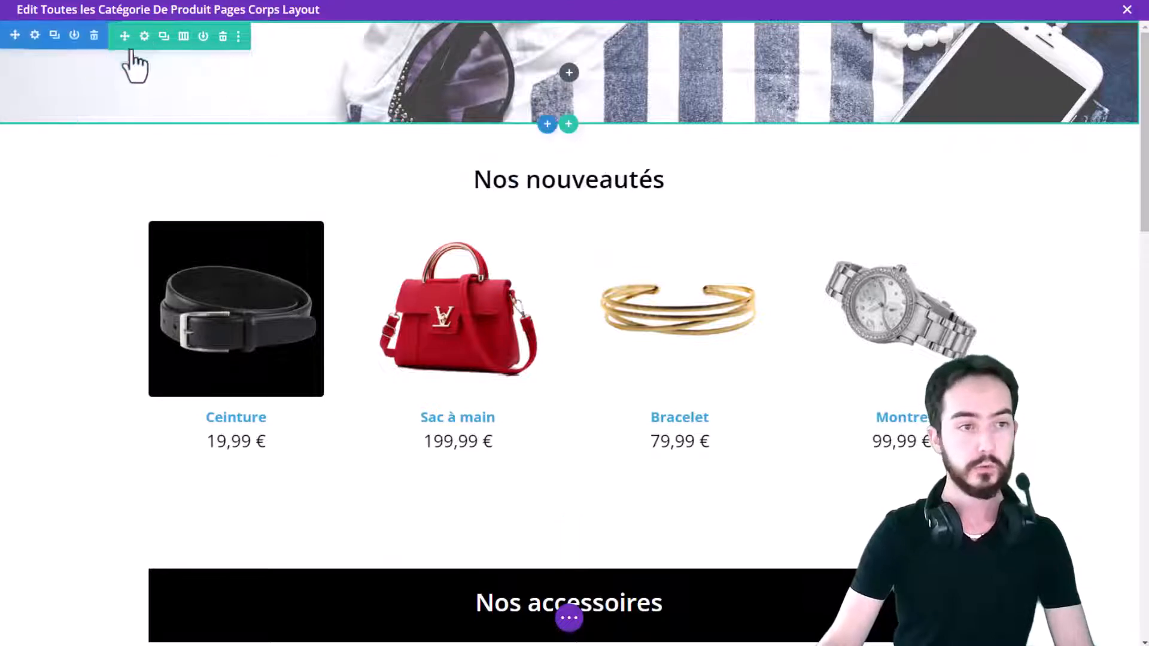
# Apply a layered wave divider to the bottom edge of the banner section
pyautogui.click(35, 36)
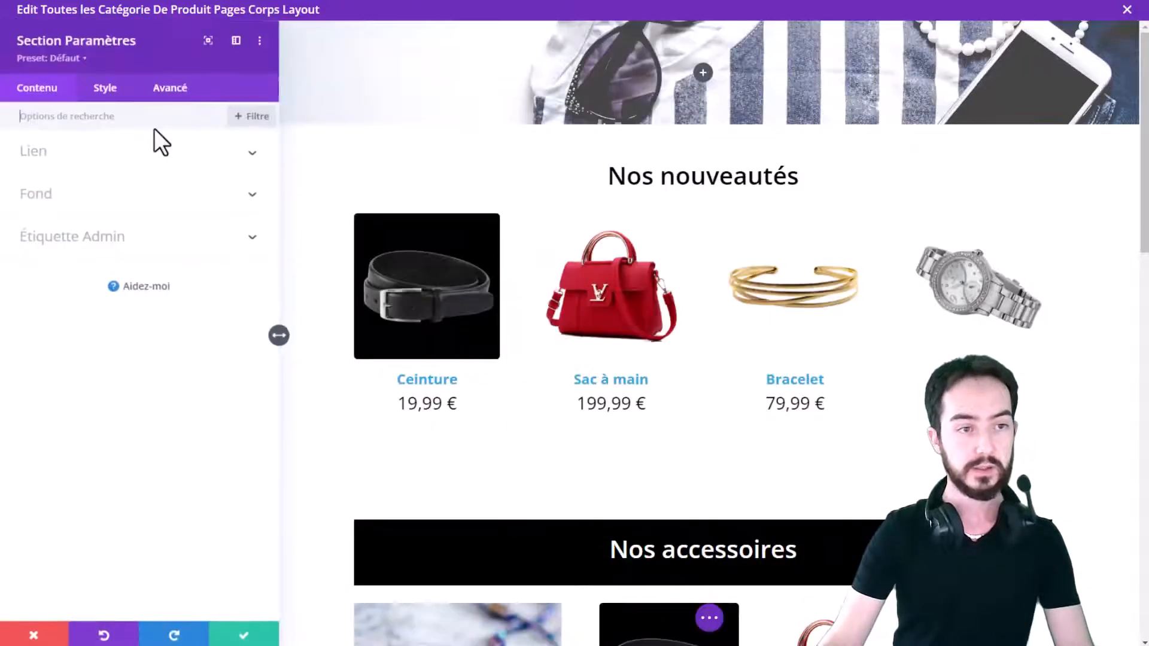
pyautogui.click(107, 90)
pyautogui.click(96, 201)
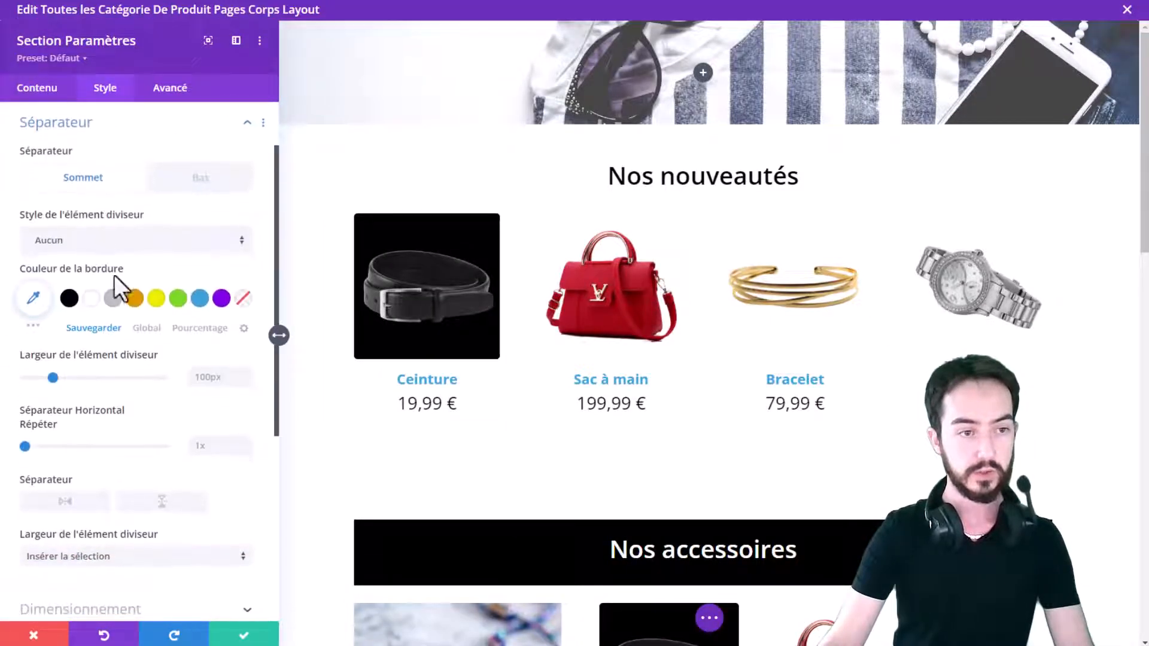
pyautogui.click(125, 242)
pyautogui.scroll(-1, 180, 418)
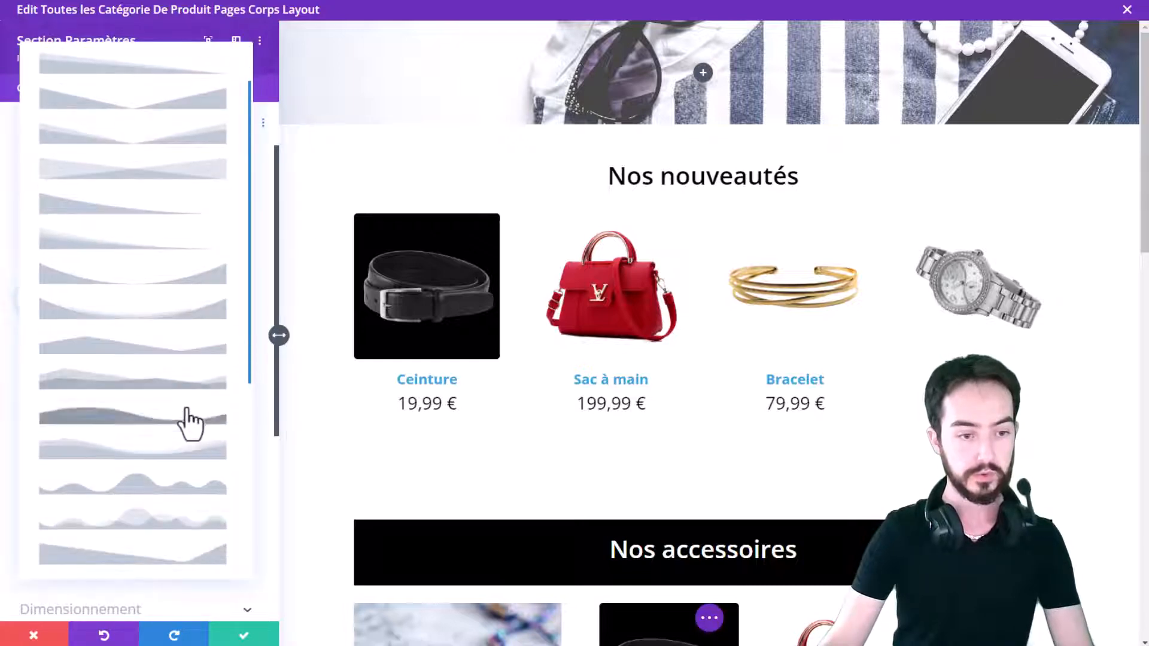
pyautogui.click(189, 455)
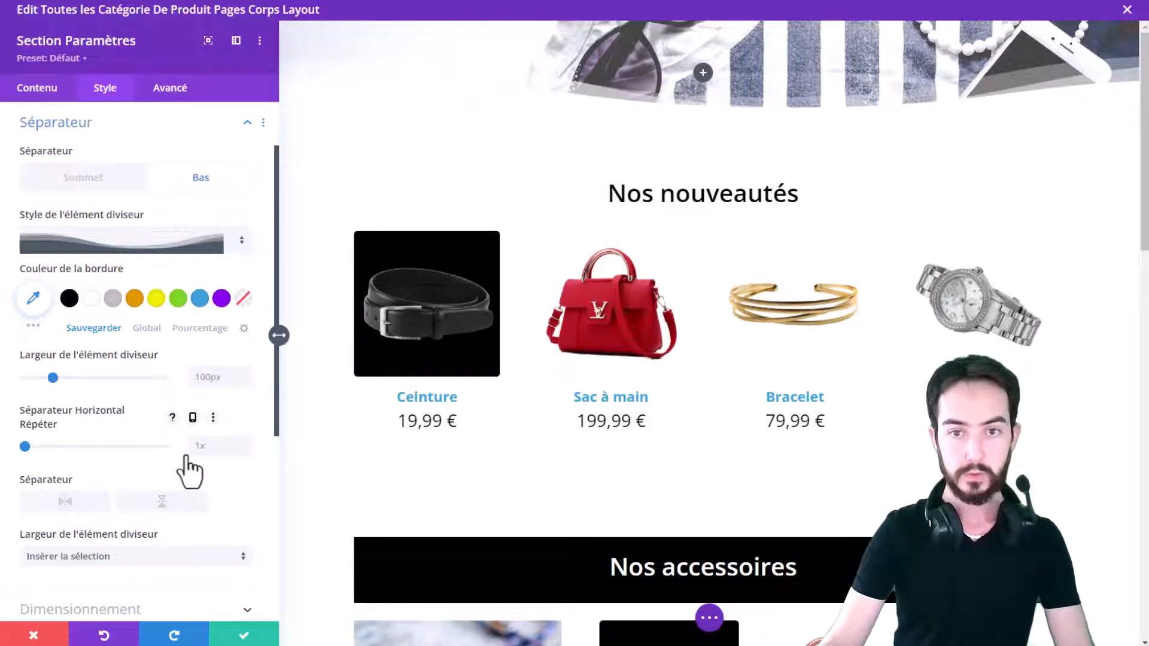
pyautogui.scroll(-3, 211, 551)
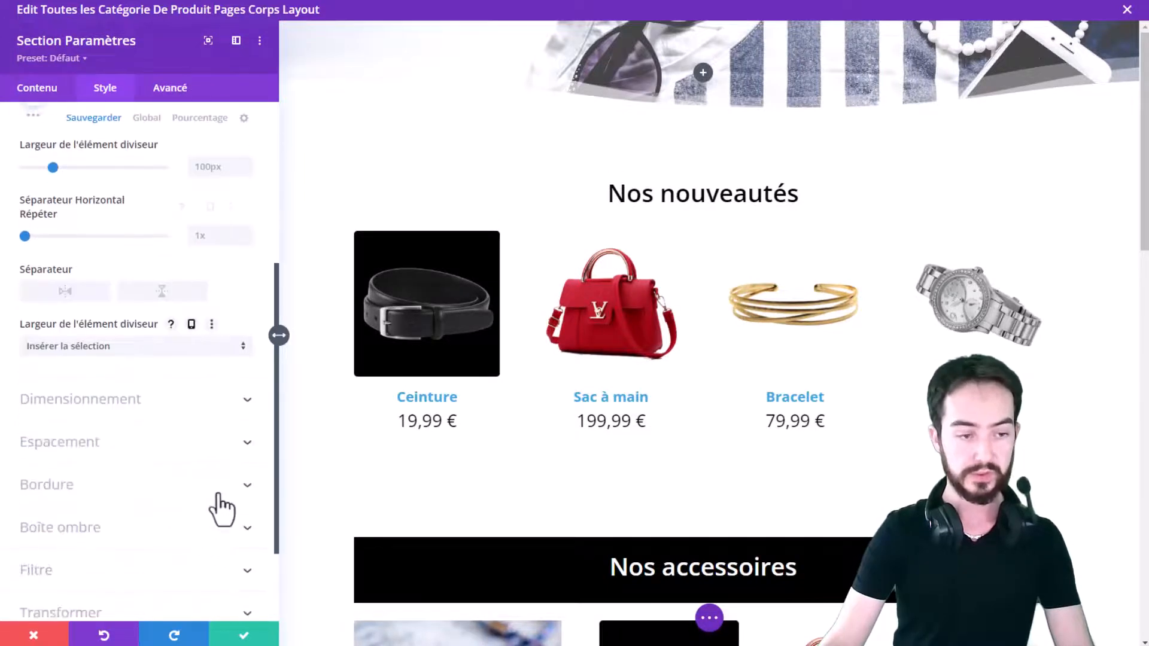
pyautogui.scroll(-1, 203, 528)
pyautogui.scroll(3, 200, 528)
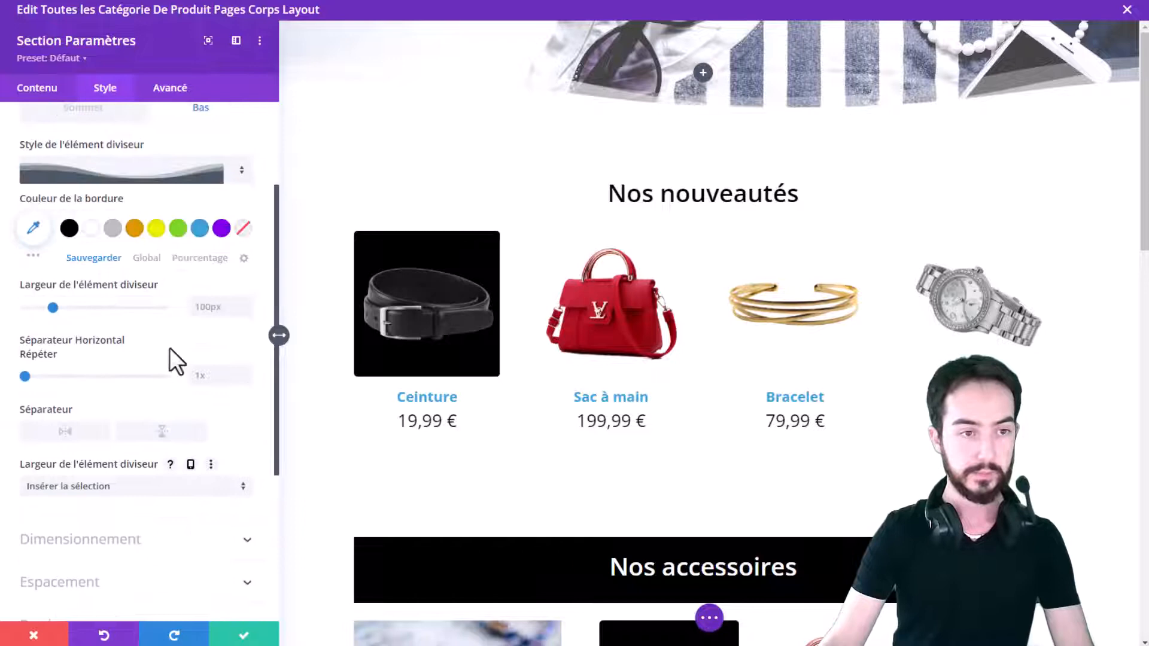
# Change the banner section's bottom divider to the layered V-shaped style and save the section settings
pyautogui.click(157, 177)
pyautogui.click(122, 209)
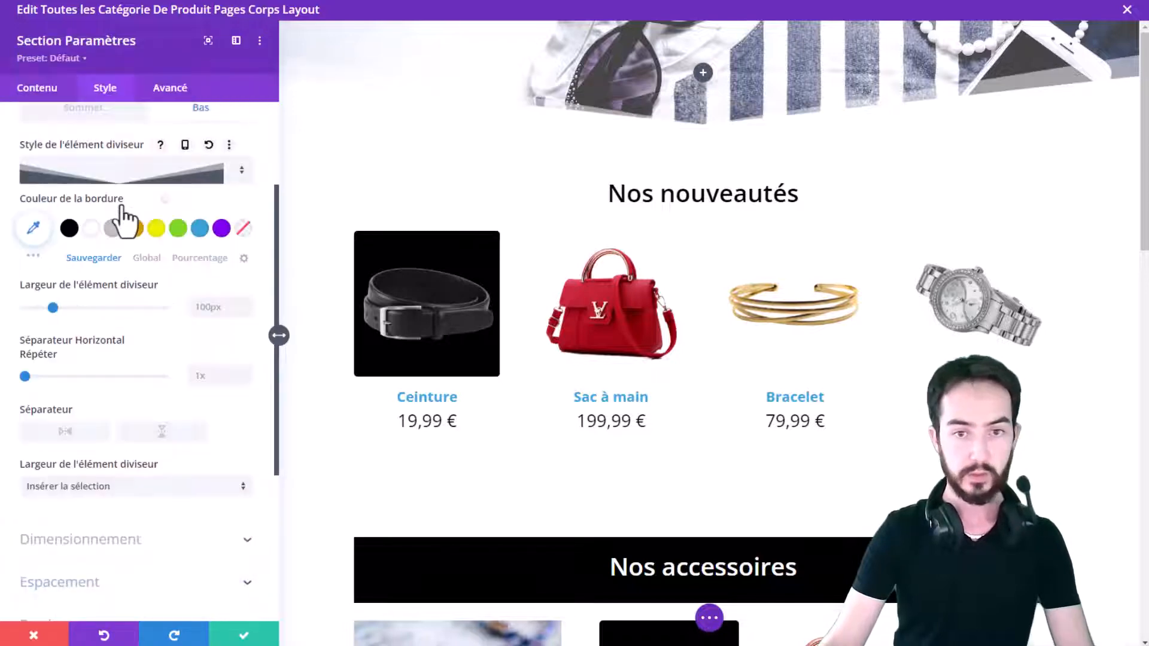
pyautogui.click(240, 635)
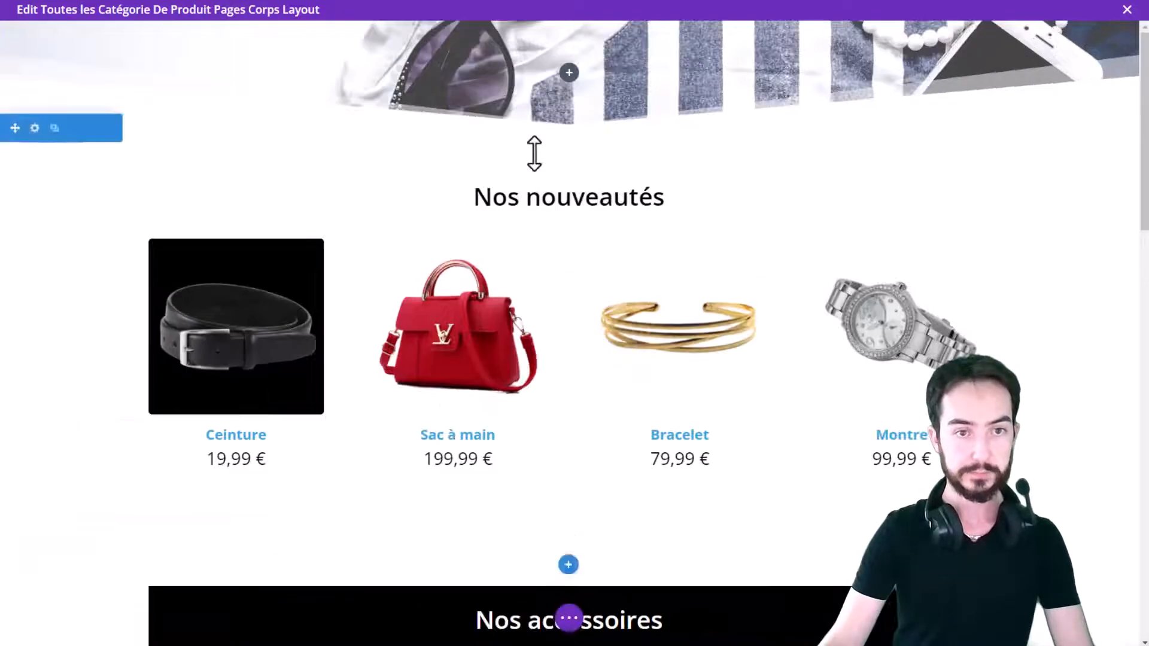
# Set the banner row's top and bottom inner margins to 80px and save the row settings
pyautogui.click(144, 37)
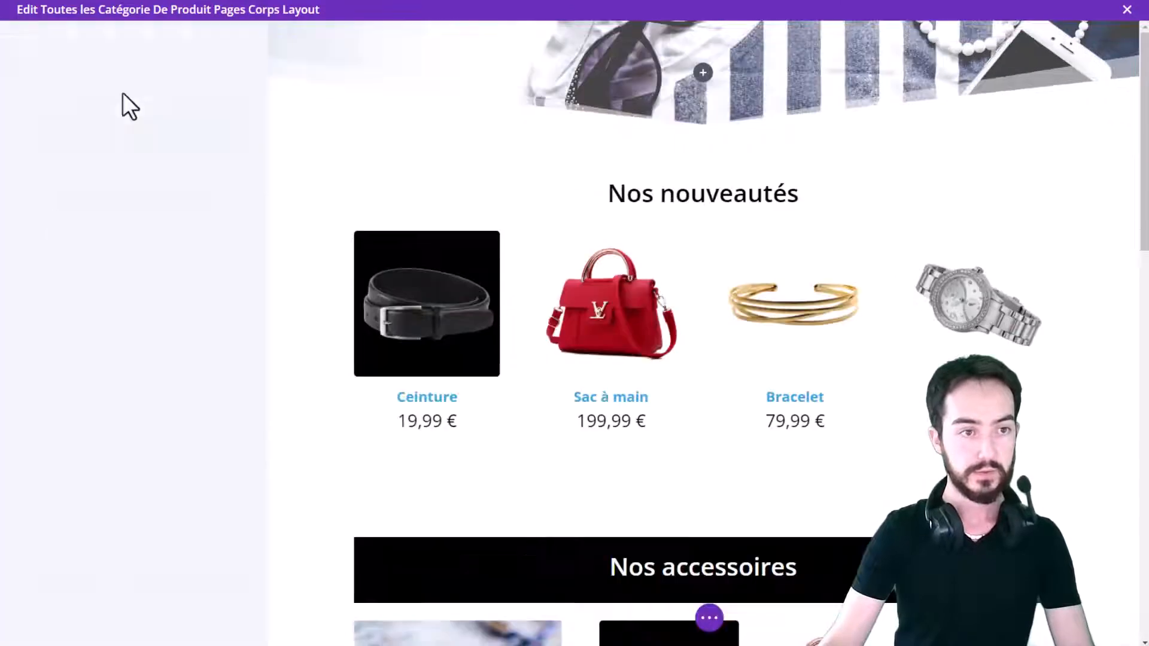
pyautogui.click(105, 88)
pyautogui.click(95, 195)
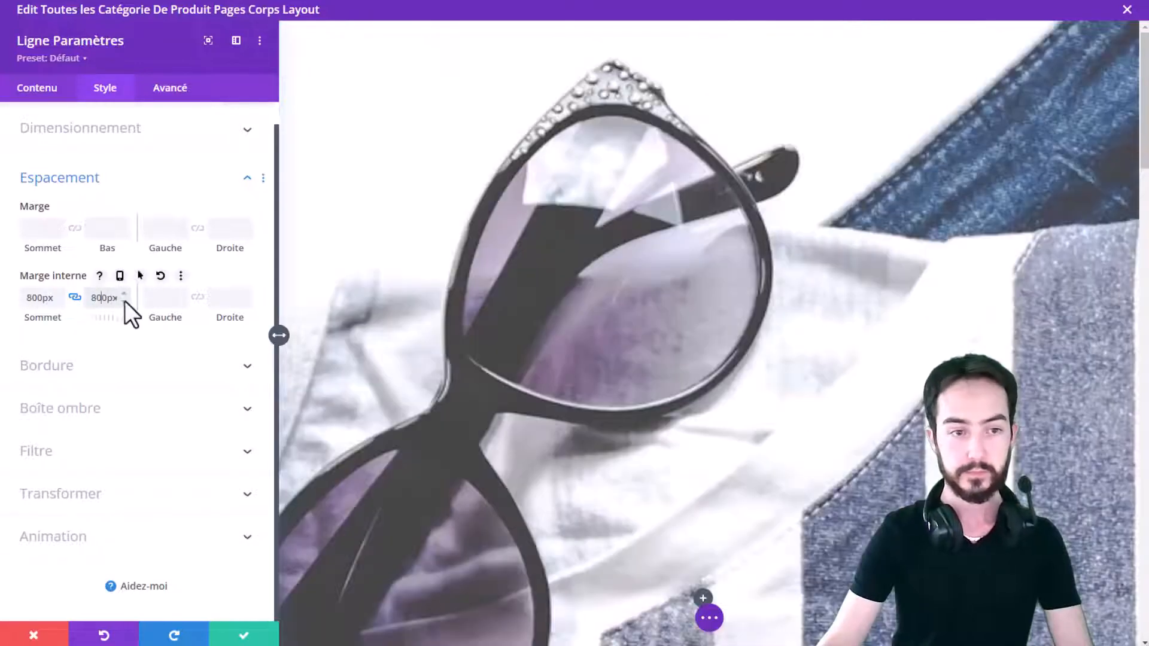
pyautogui.press('BackSpace')
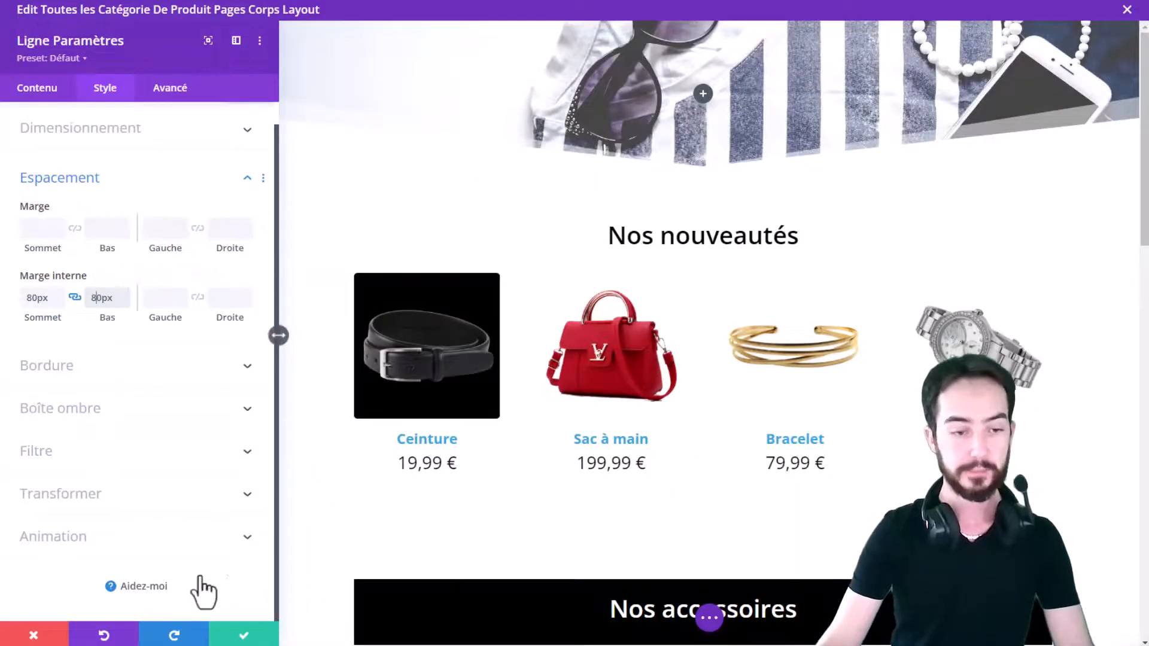
pyautogui.click(228, 636)
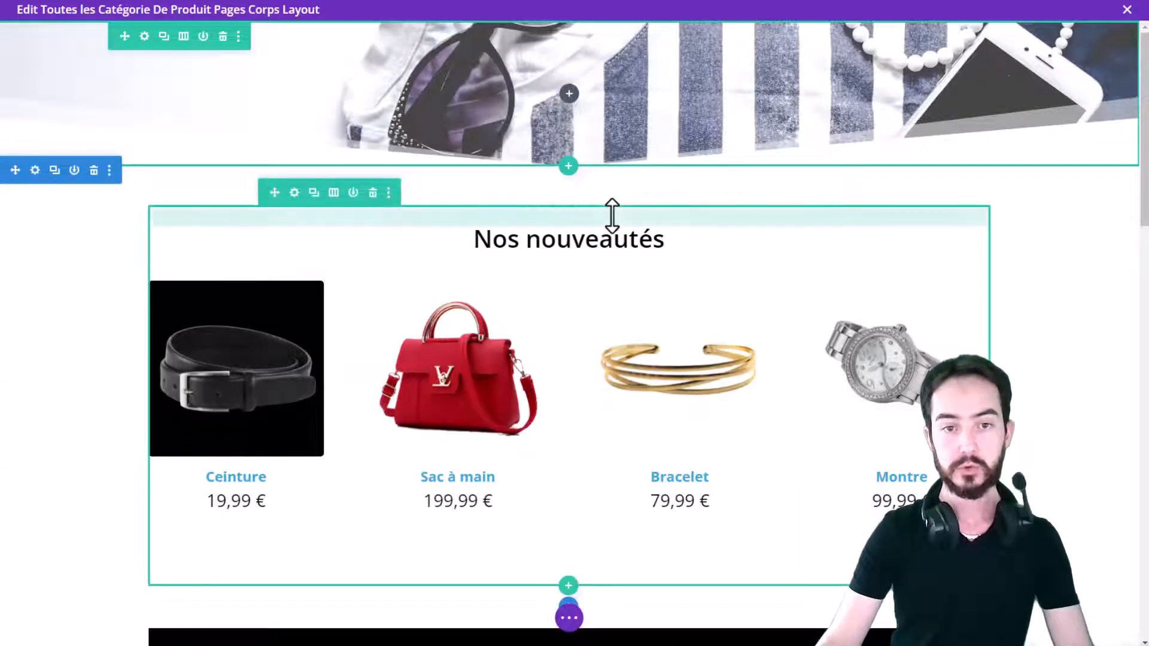
# Remove the "Nos nouveautés" heading and set the product grid below to the Catégorie De Produit view, including only Catégorie actuelle
pyautogui.click(603, 234)
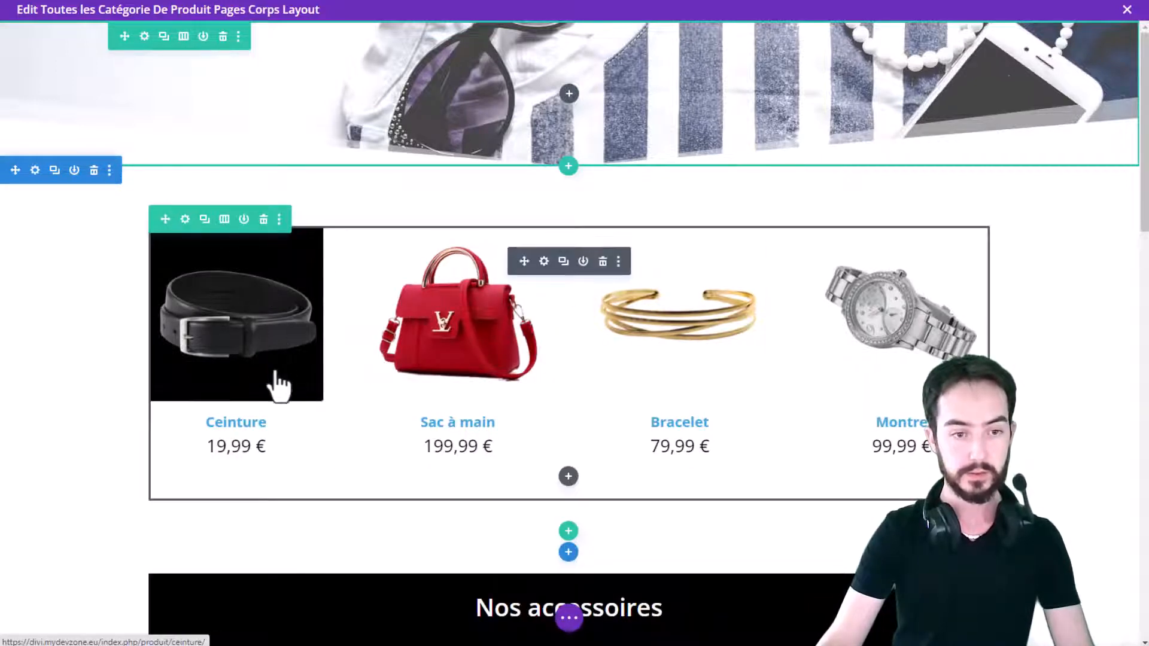
pyautogui.click(544, 261)
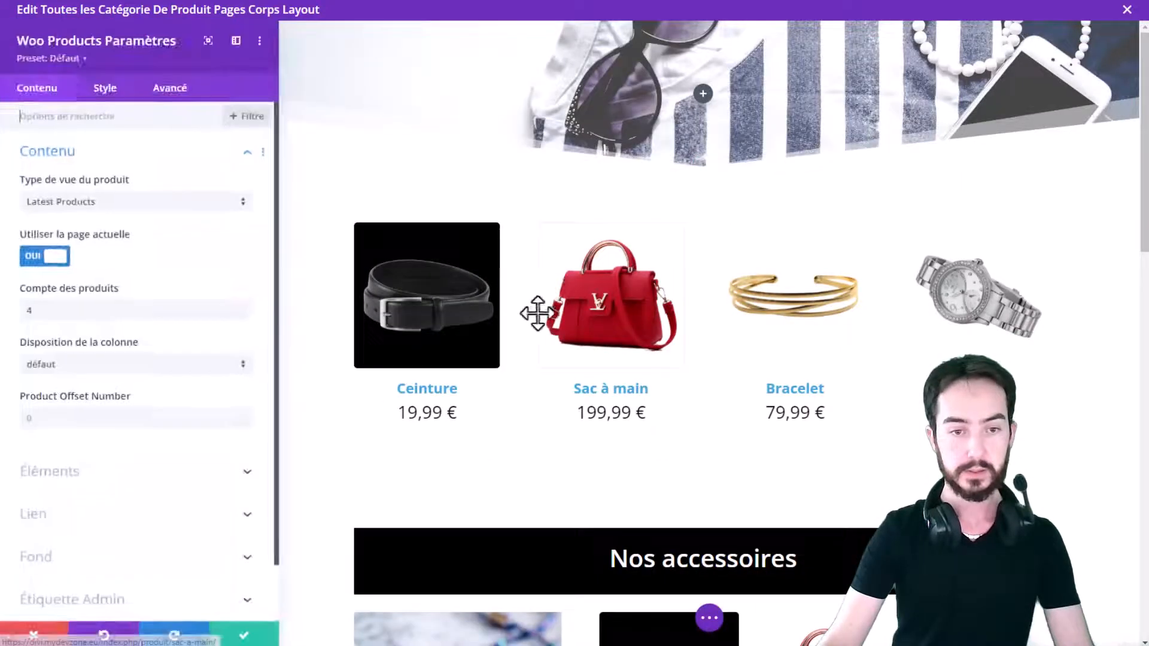
pyautogui.click(139, 203)
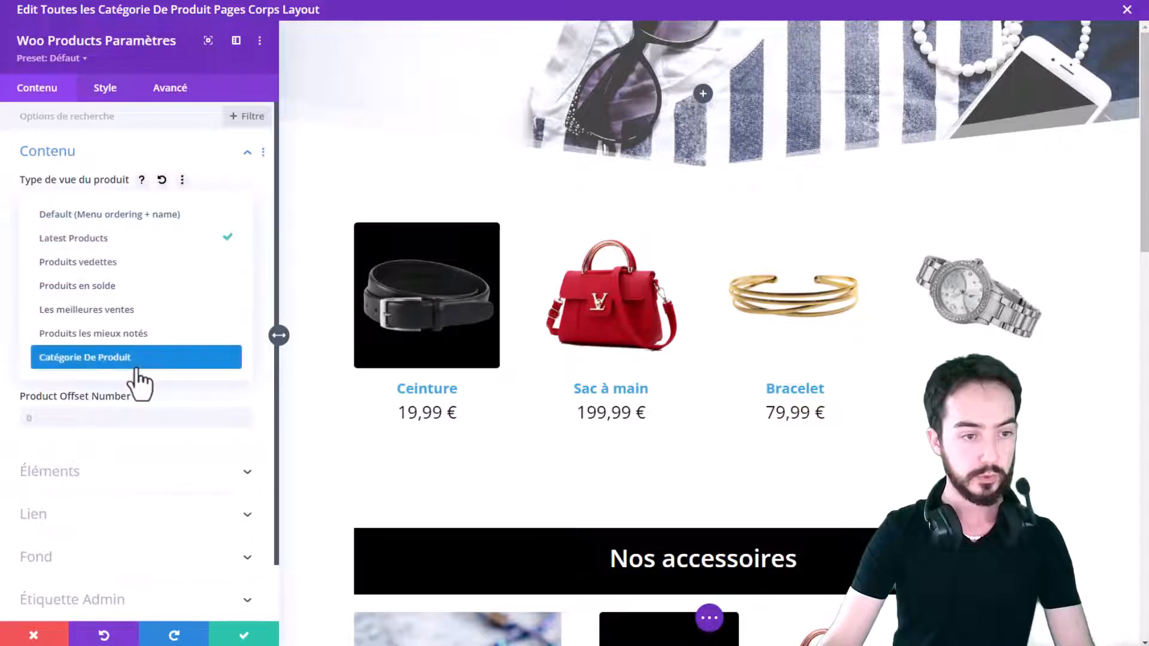
pyautogui.click(119, 359)
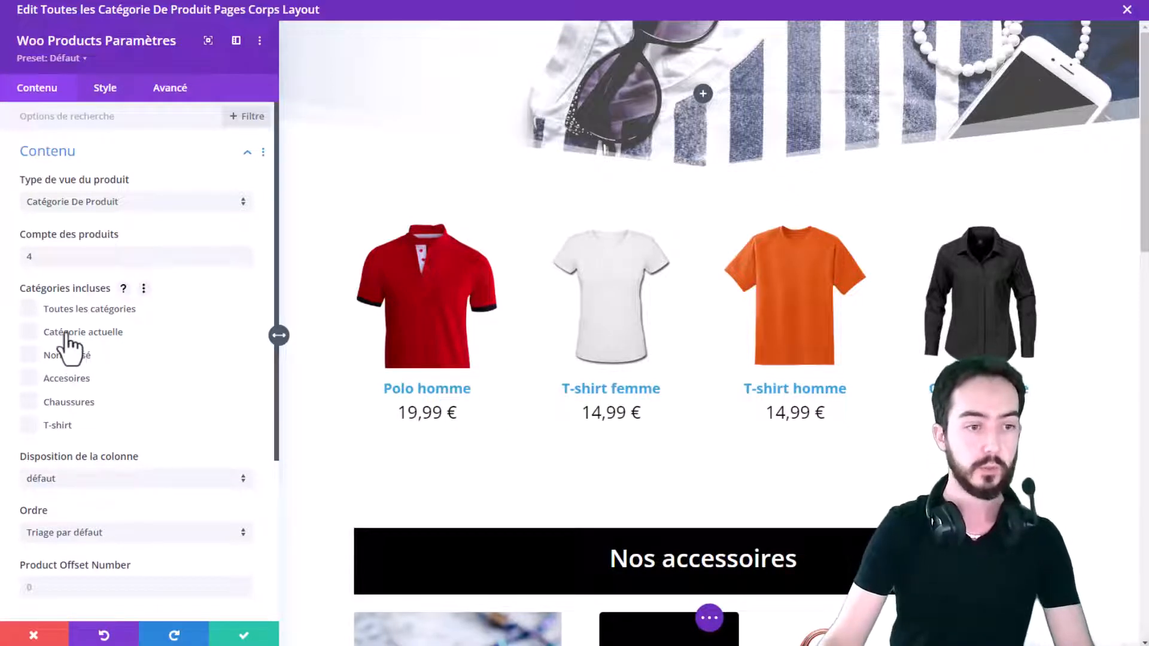
pyautogui.click(70, 347)
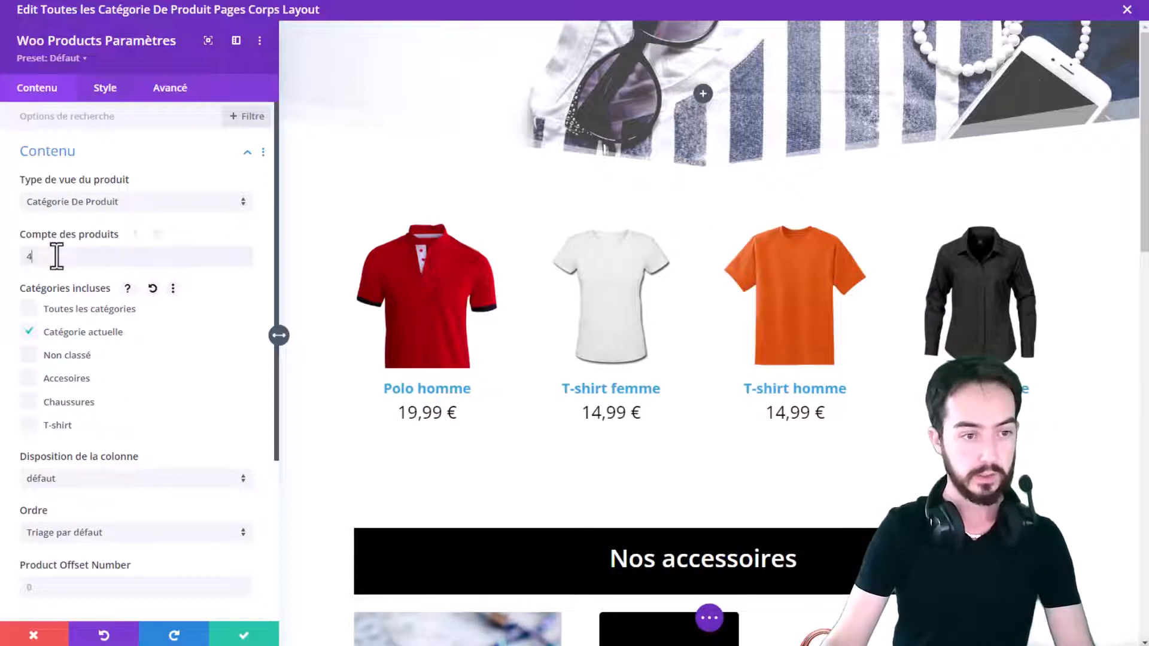
# Clear the product grid's product count and set its order to Trier par popularité
pyautogui.press('BackSpace')
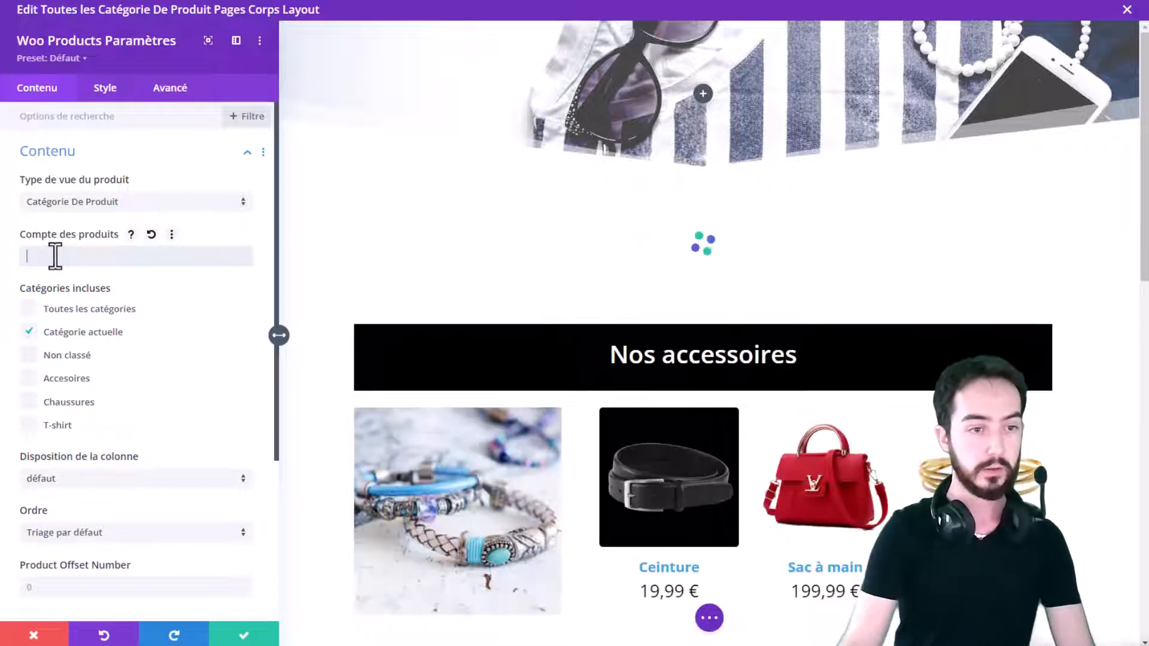
pyautogui.scroll(-3, 95, 249)
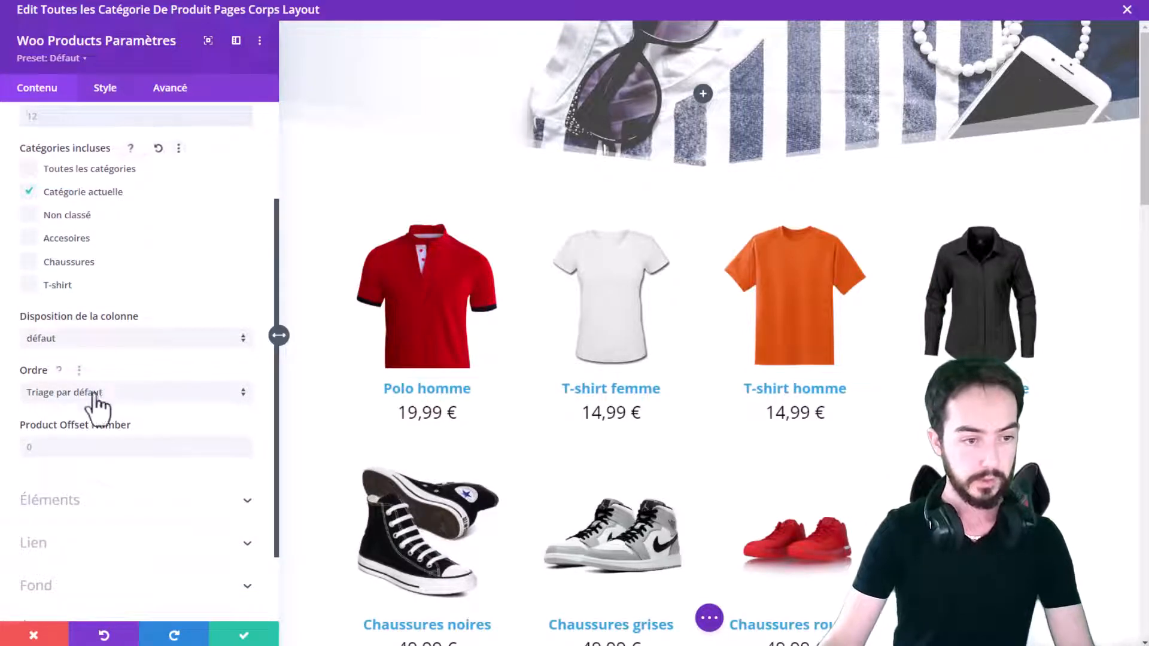
pyautogui.click(93, 393)
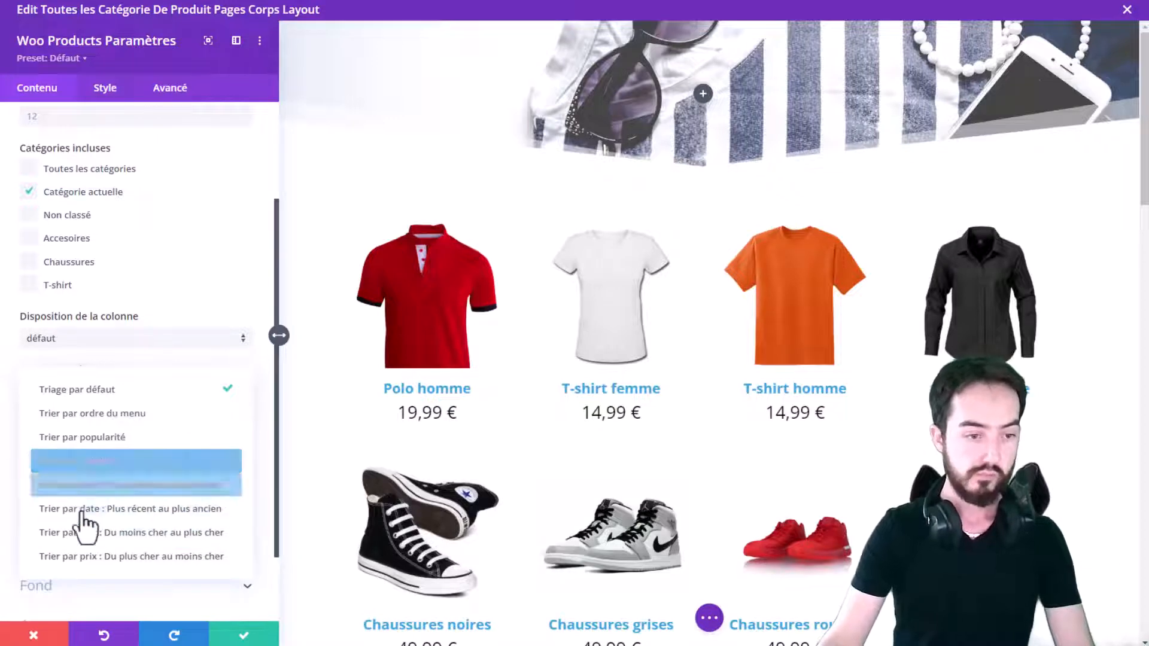
pyautogui.click(132, 439)
# Enable pagination for the product grid and save the module settings
pyautogui.scroll(-2, 155, 353)
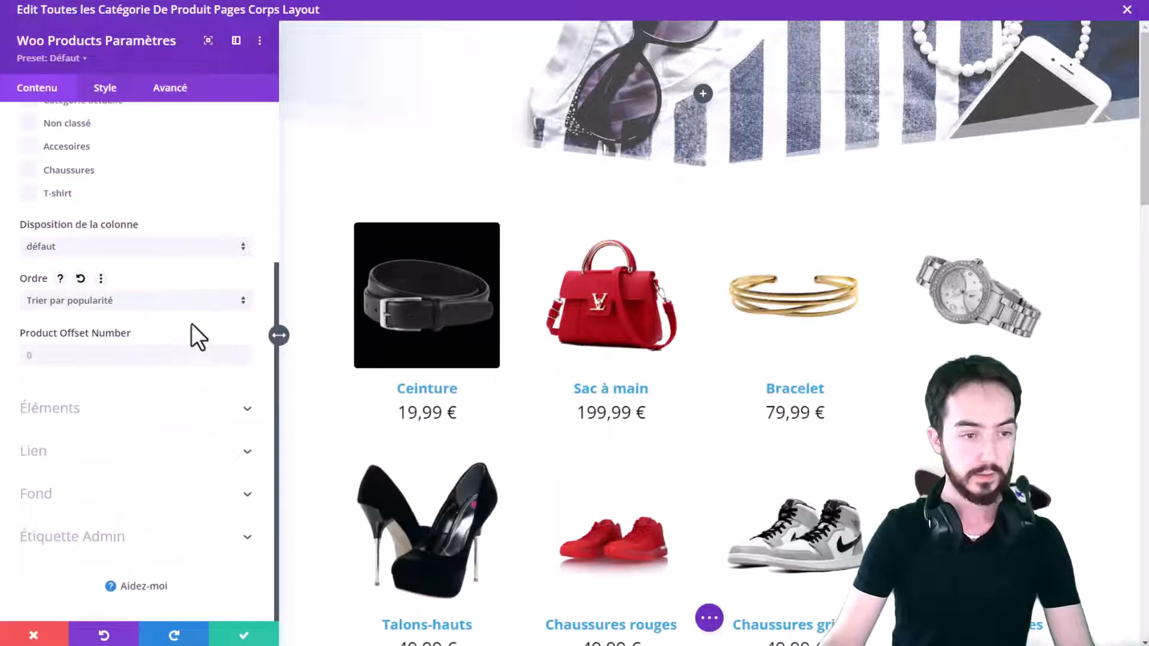
pyautogui.click(173, 414)
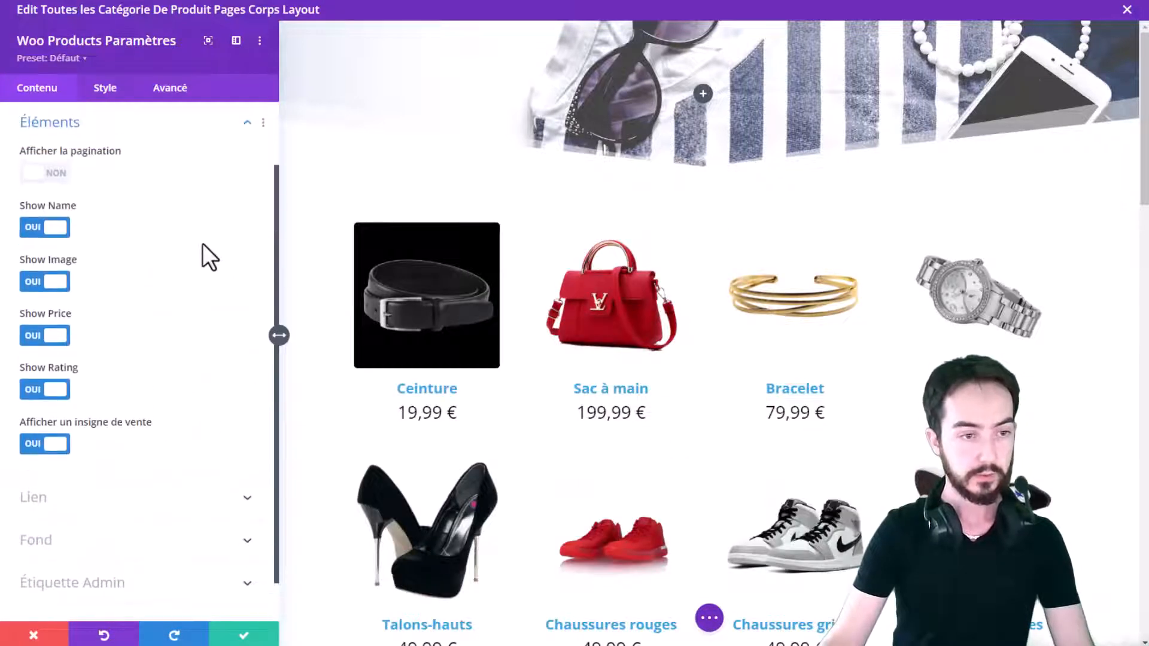
pyautogui.click(43, 173)
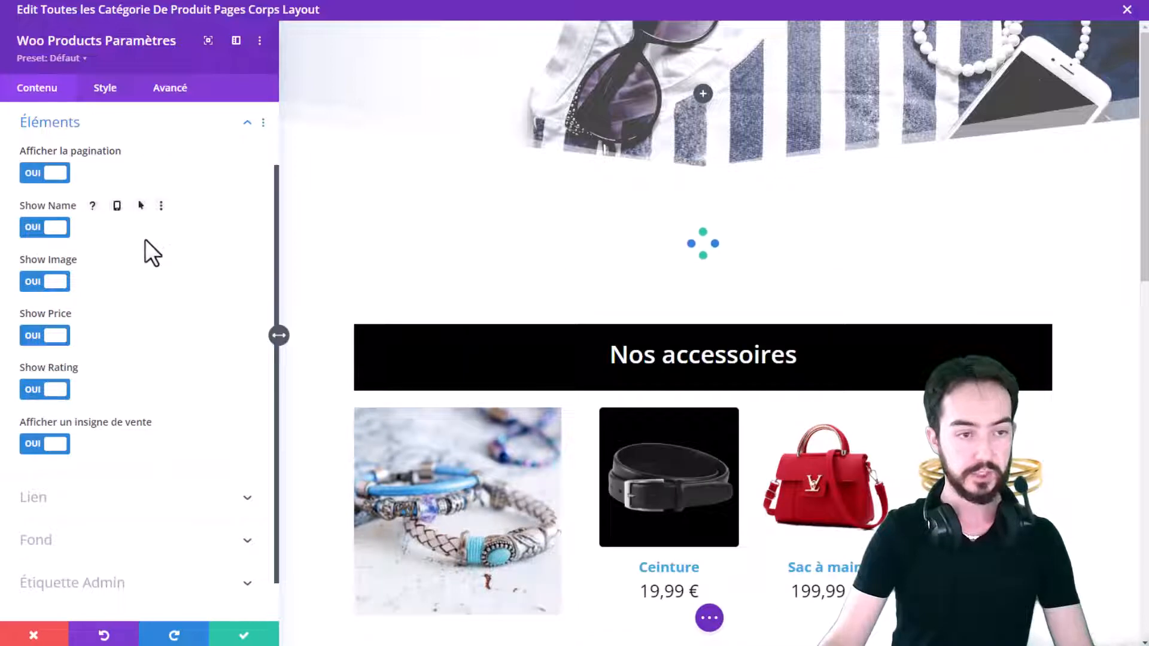
pyautogui.scroll(-1, 171, 263)
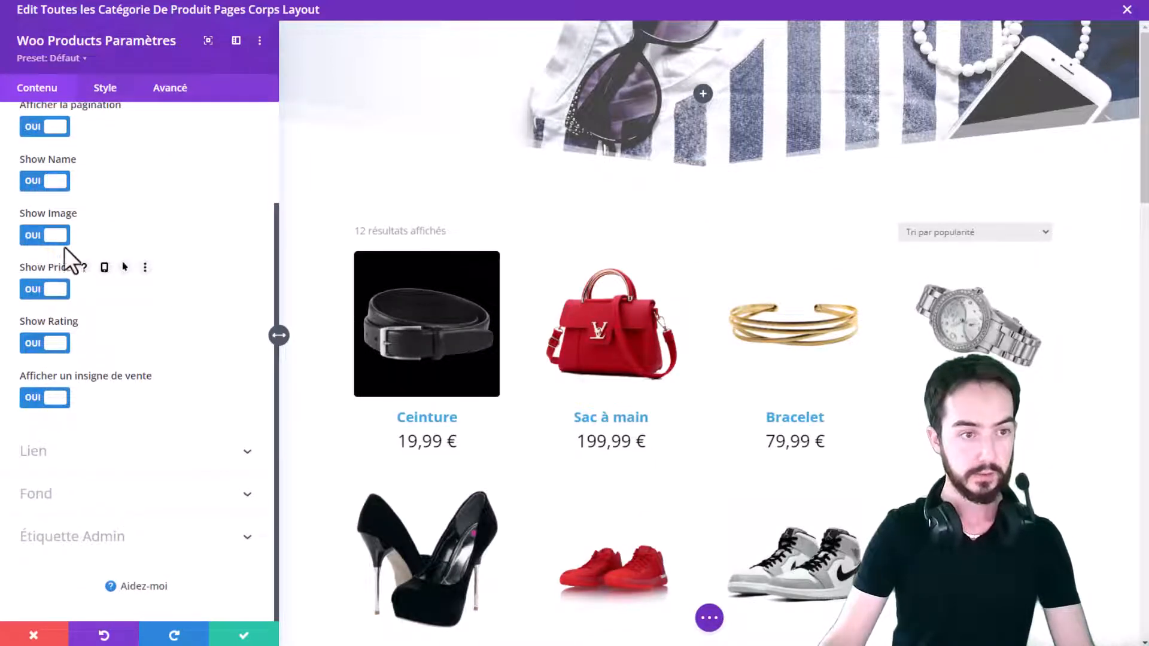
pyautogui.scroll(3, 65, 247)
pyautogui.click(232, 637)
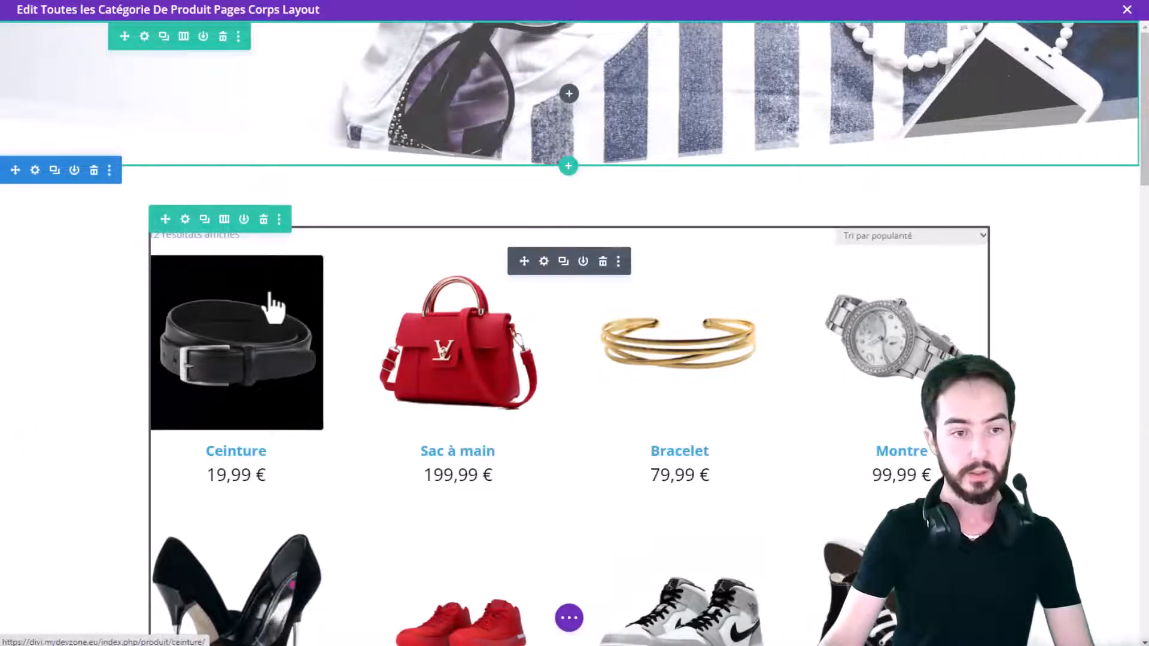
# Delete the Nos accessoires, Nos T-shirts and Nos chaussures sections below the product grid
pyautogui.scroll(-2, 436, 359)
pyautogui.scroll(-5, 472, 216)
pyautogui.scroll(-10, 460, 221)
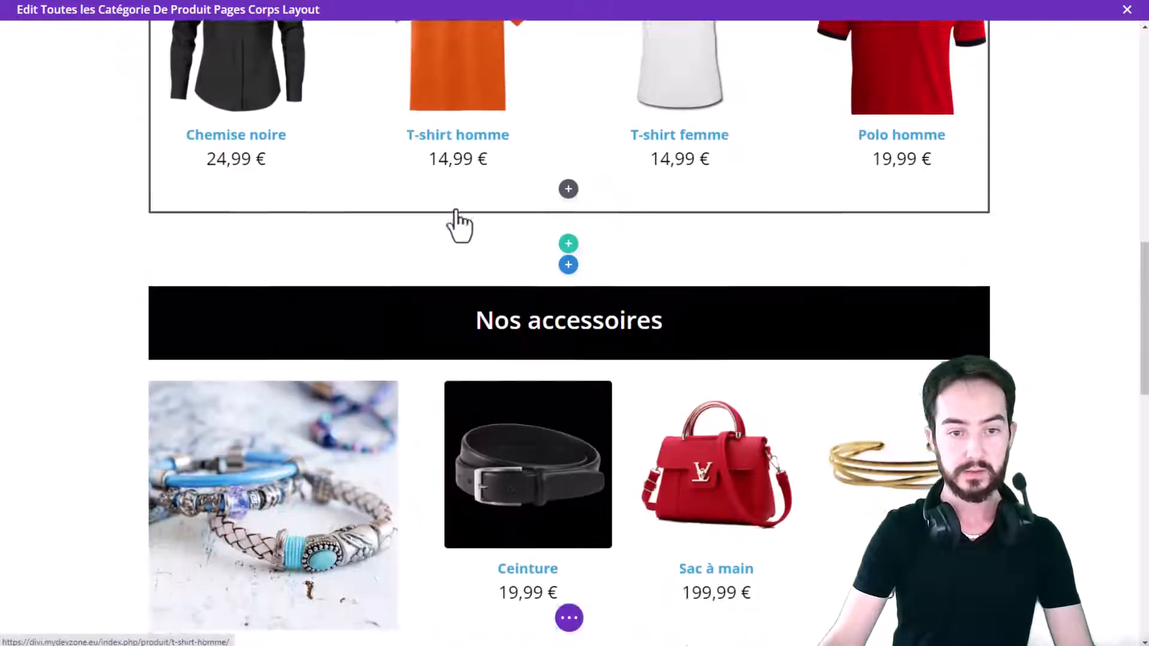
pyautogui.scroll(-8, 93, 73)
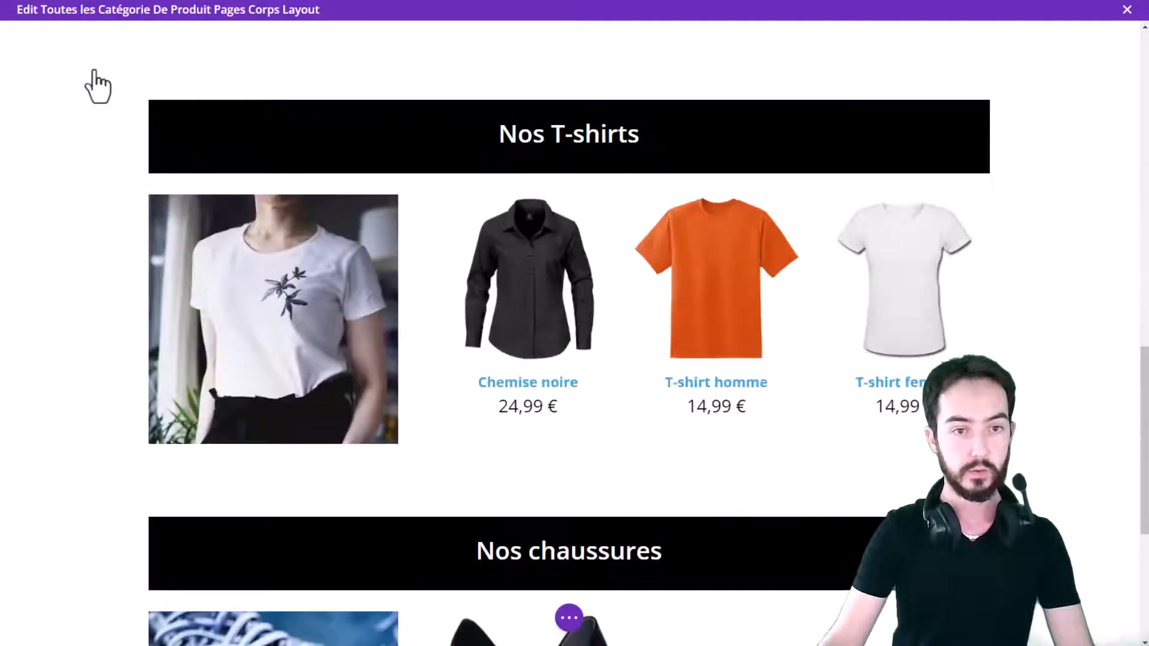
pyautogui.scroll(-6, 93, 78)
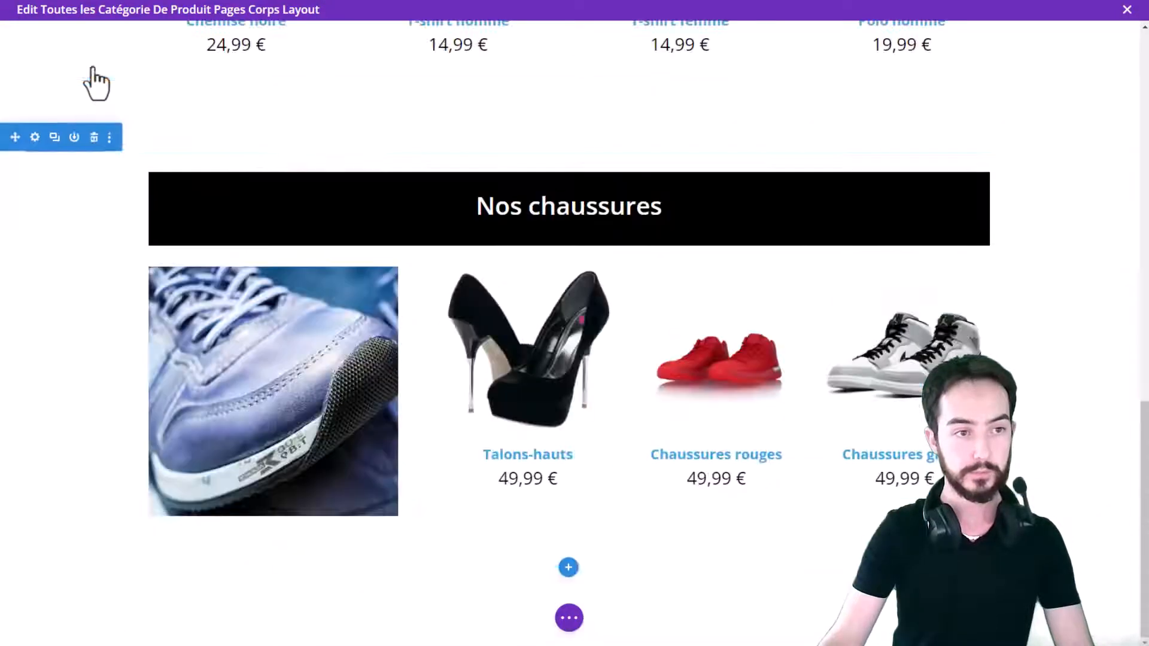
pyautogui.click(94, 139)
pyautogui.scroll(8, 531, 499)
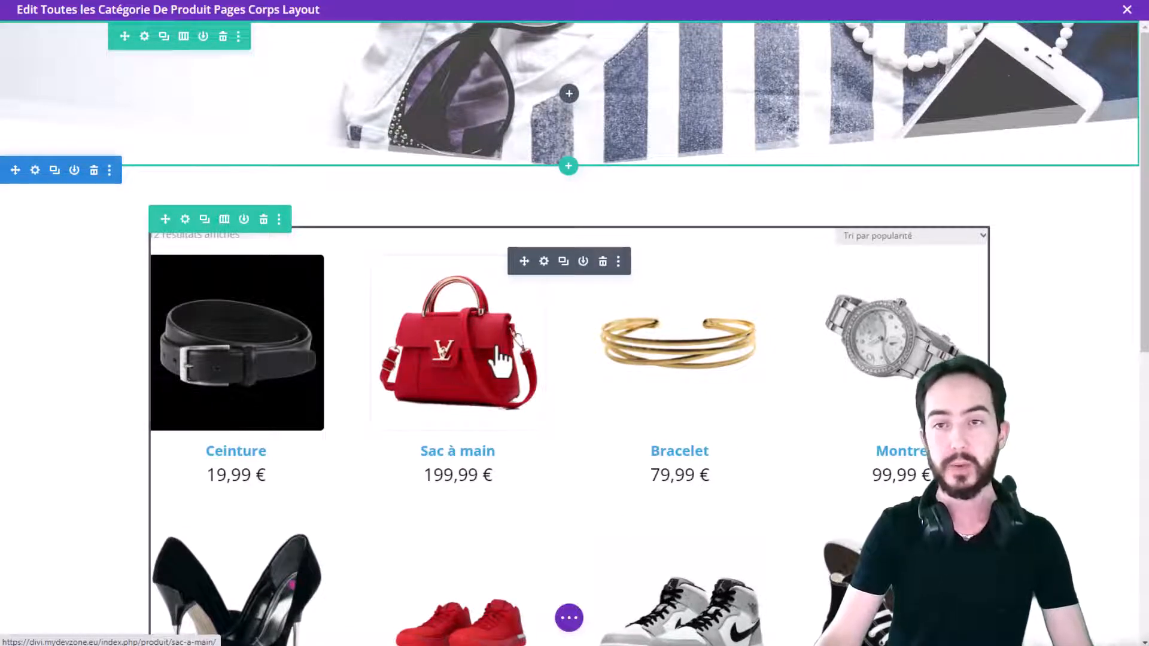
# Save the category layout, close its editor and save the Theme Builder changes
pyautogui.scroll(-8, 641, 346)
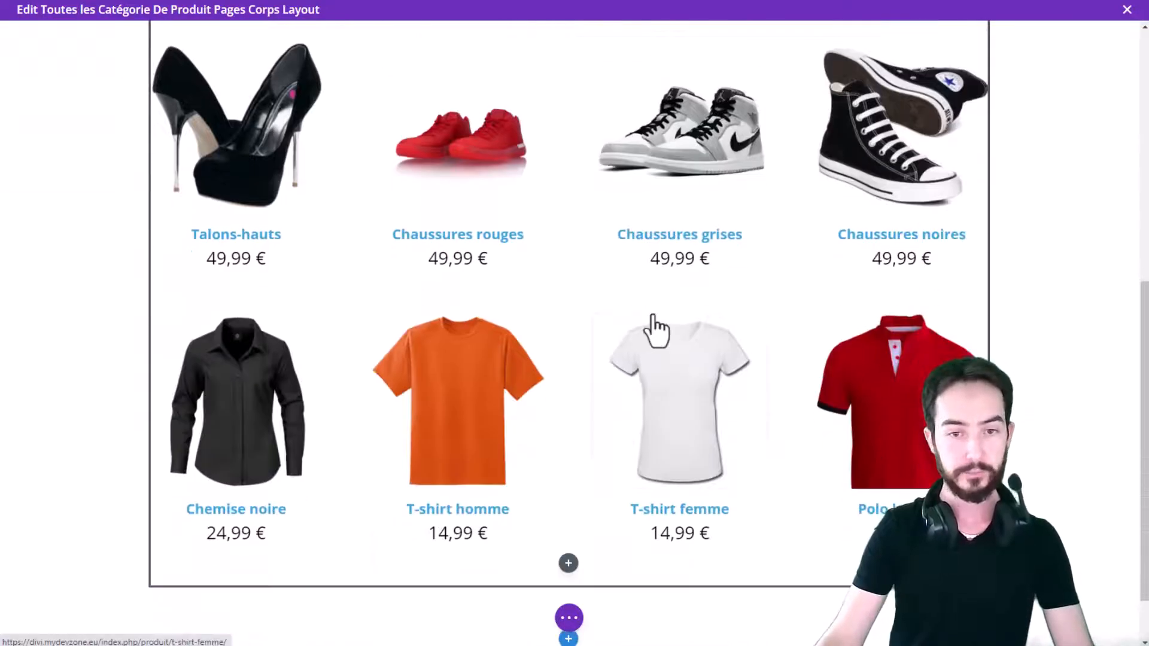
pyautogui.click(568, 618)
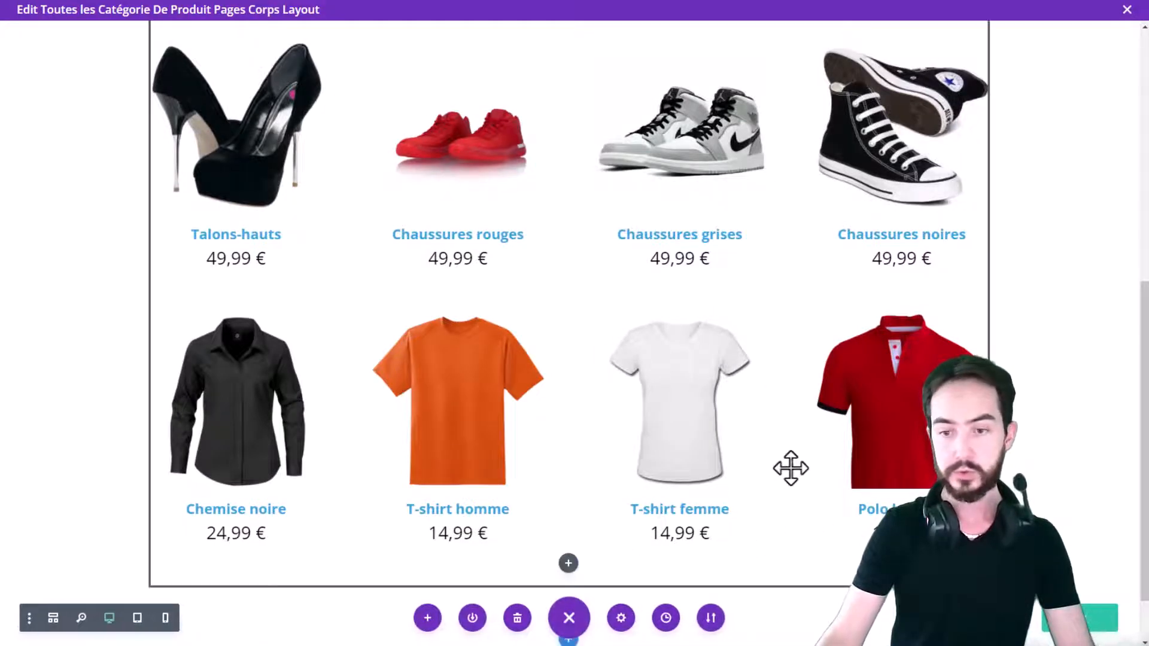
pyautogui.scroll(-1, 947, 347)
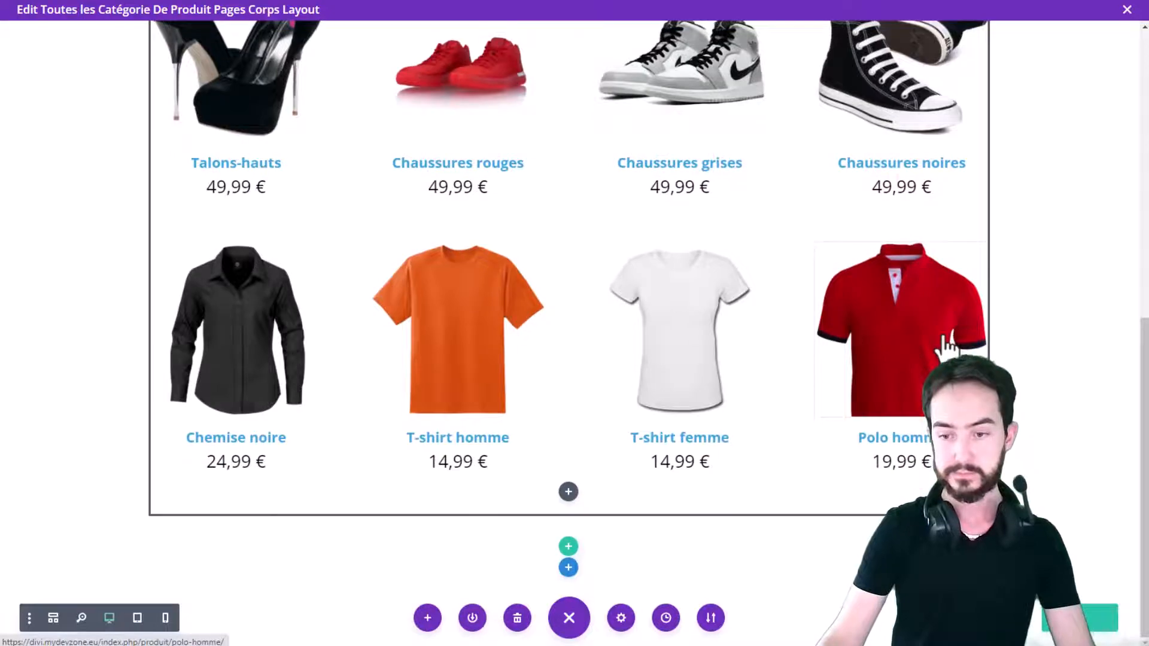
pyautogui.scroll(8, 947, 347)
pyautogui.click(1127, 10)
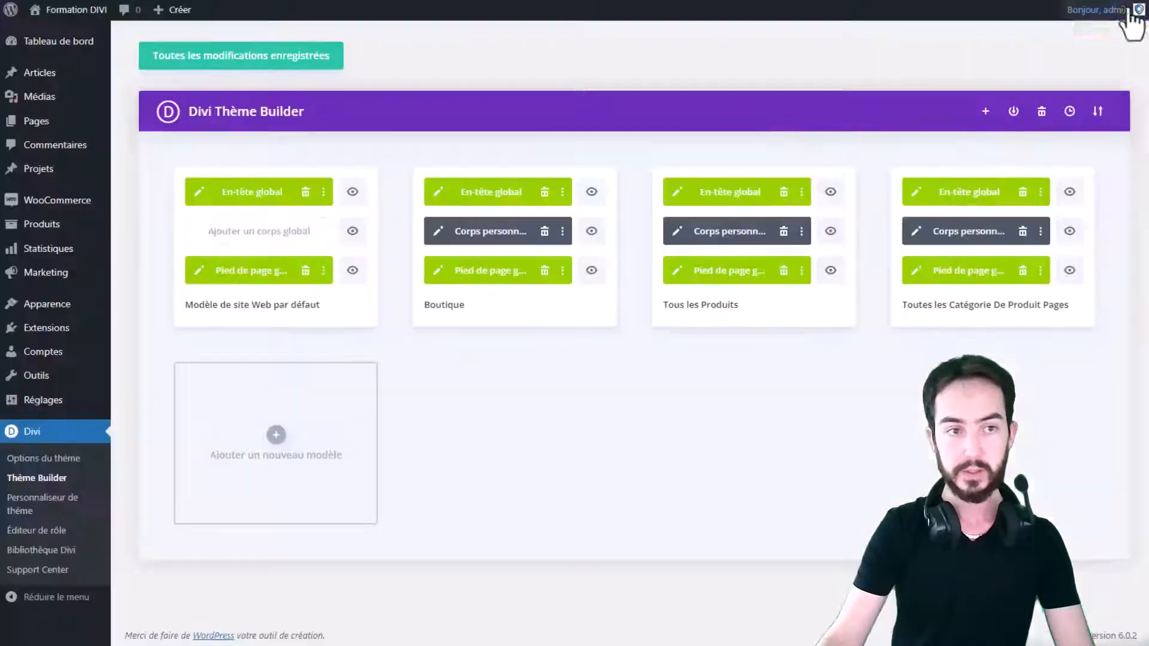
pyautogui.click(233, 60)
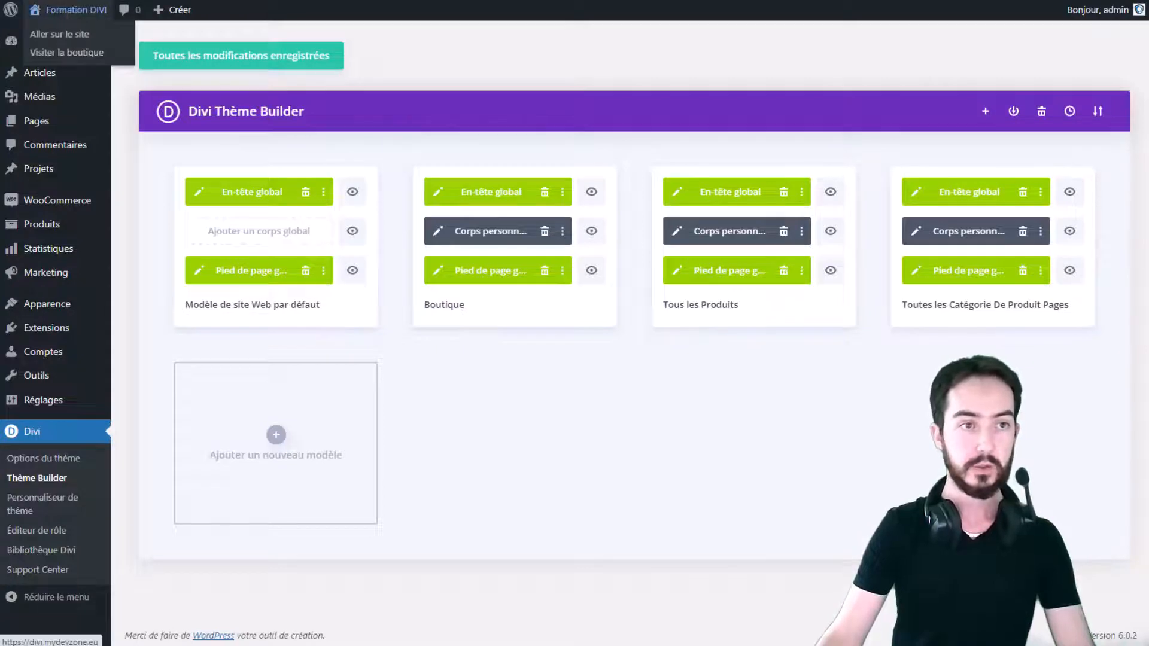
# Visit the live site's Boutique page, open the Sac à main product and go to its Accesoires category page
pyautogui.click(67, 9)
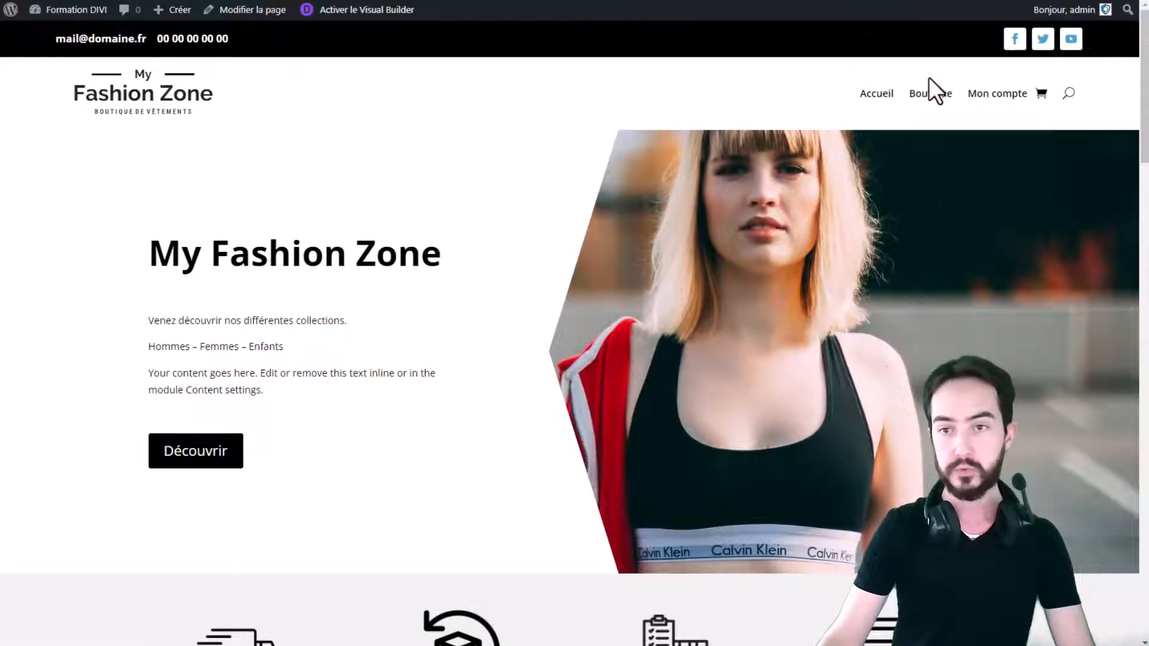
pyautogui.click(931, 96)
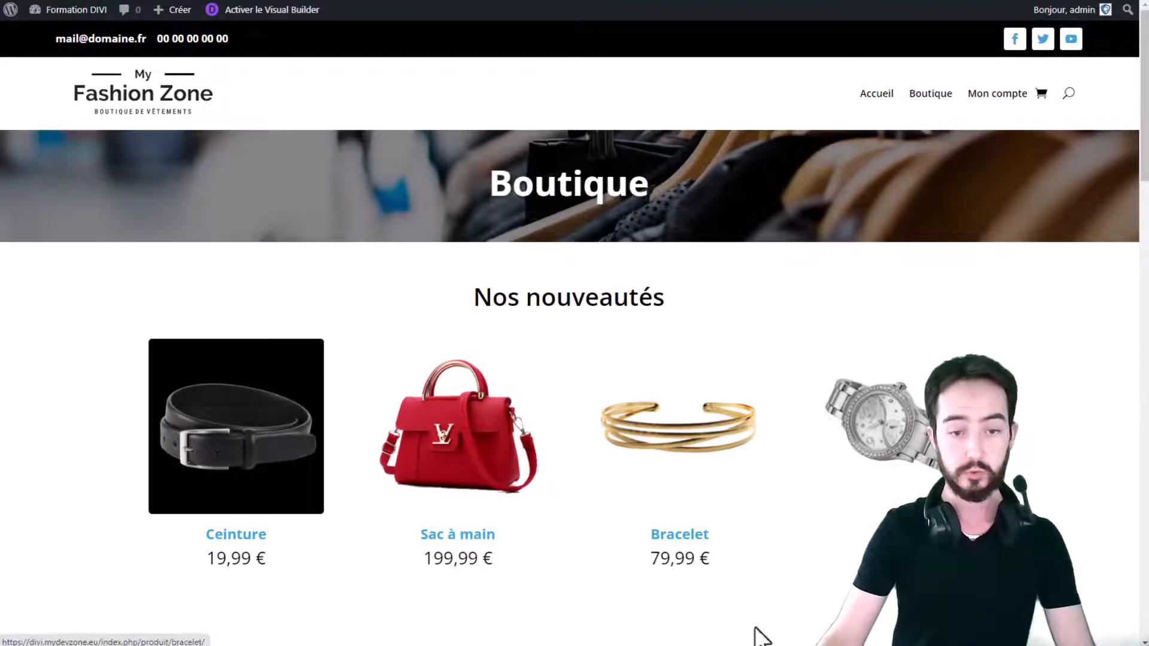
pyautogui.click(540, 490)
pyautogui.scroll(-1, 691, 400)
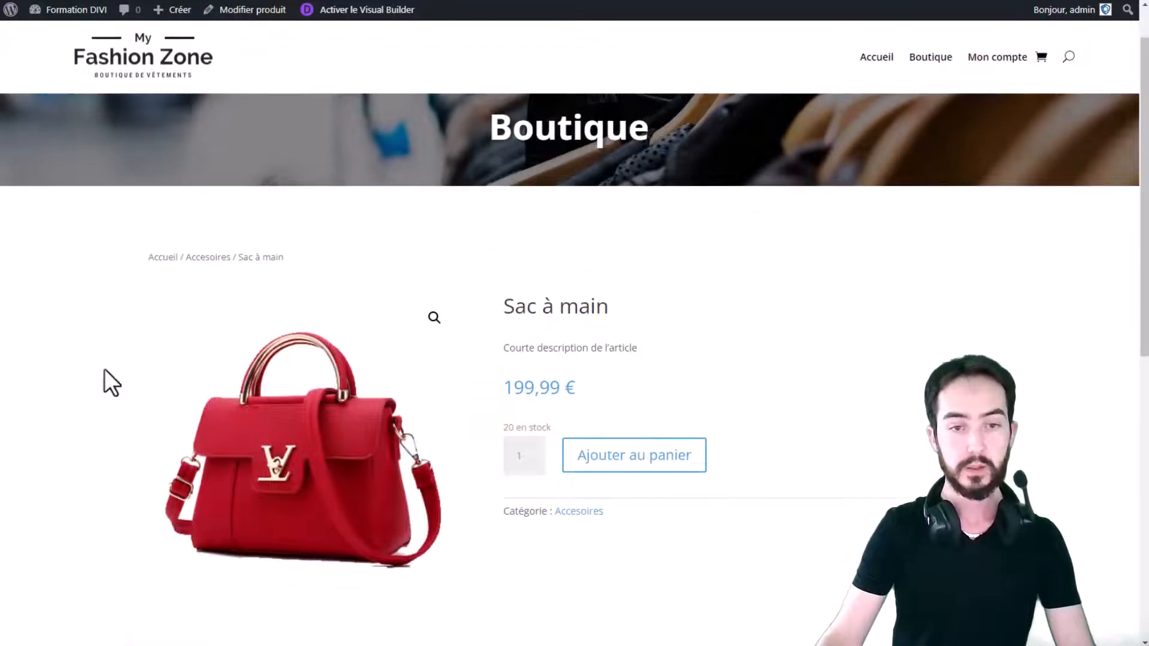
pyautogui.click(215, 269)
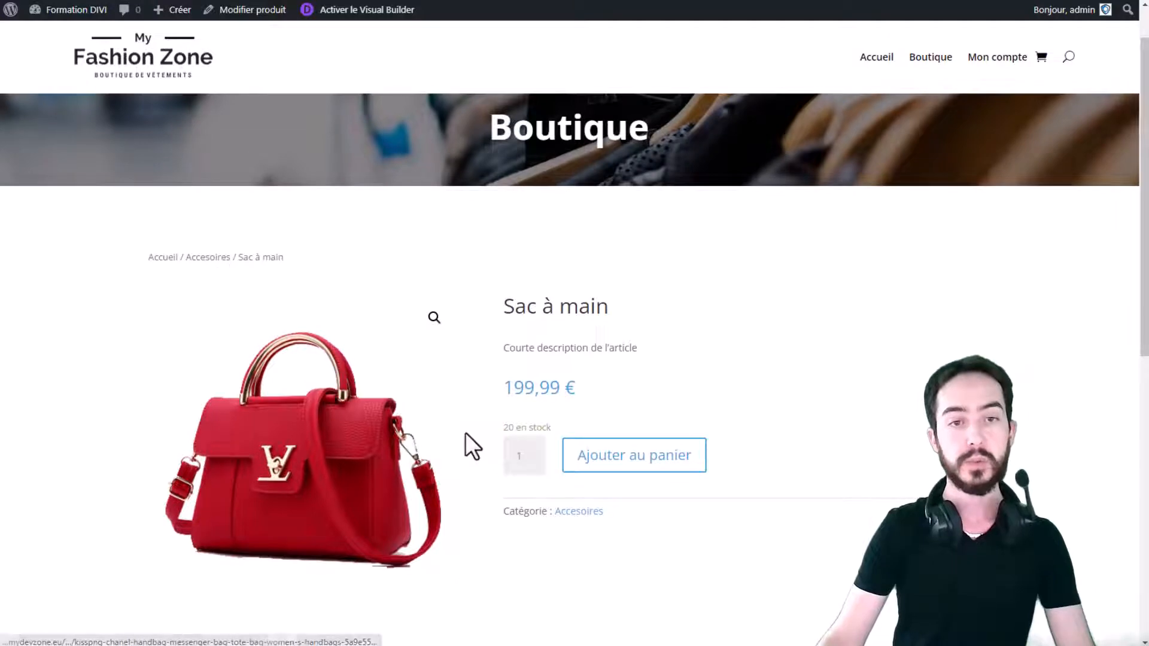
# Review the Accesoires category page and test its sorting with Tri par notes moyennes
pyautogui.scroll(-1, 359, 248)
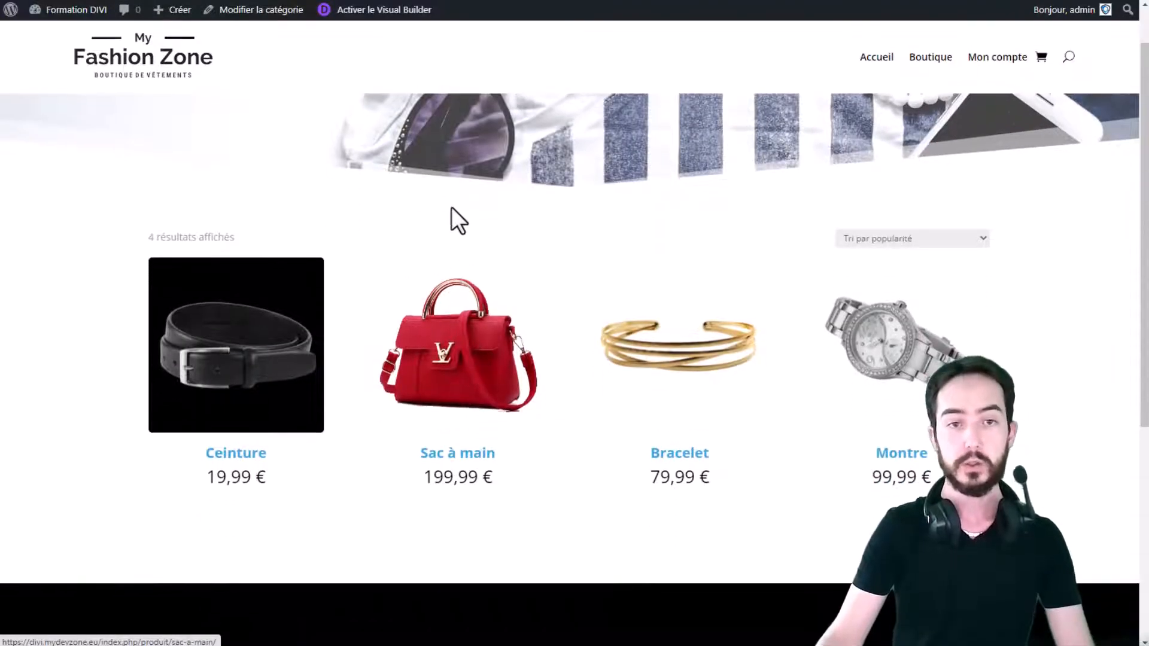
pyautogui.scroll(1, 451, 206)
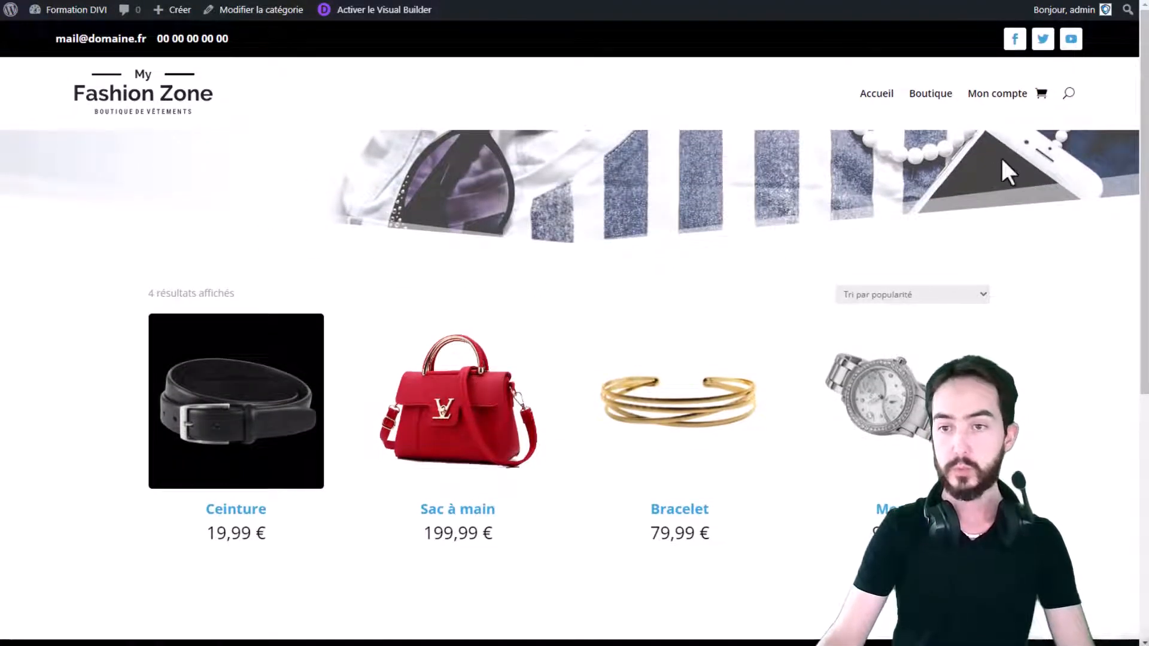
pyautogui.scroll(-2, 818, 180)
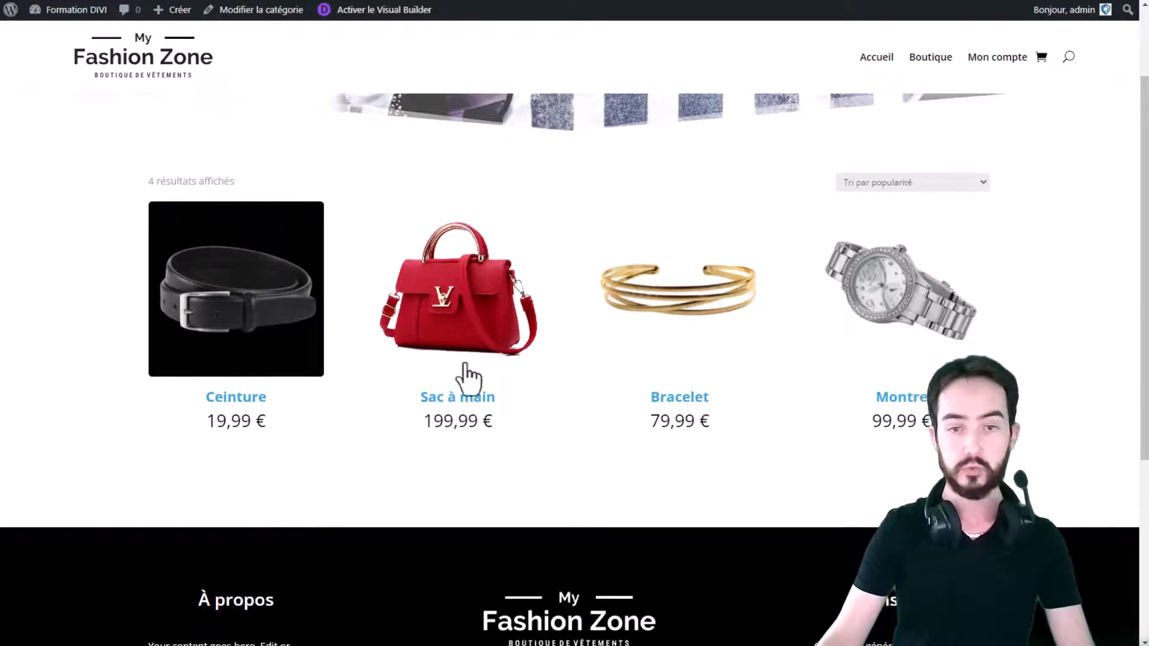
pyautogui.click(947, 183)
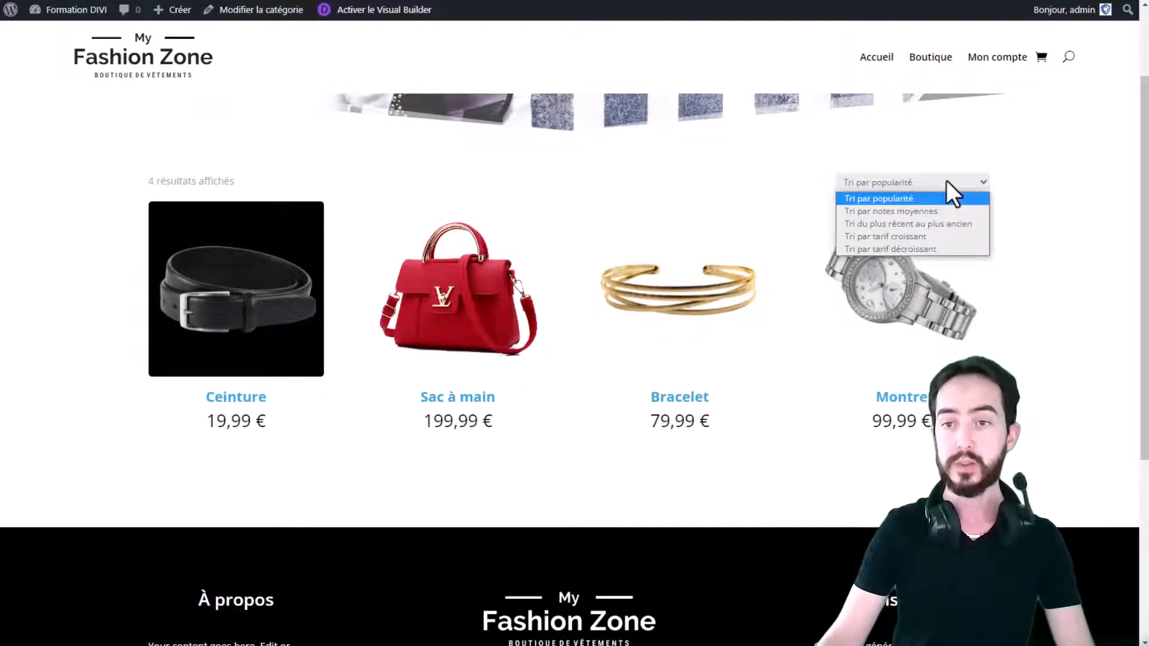
pyautogui.click(901, 212)
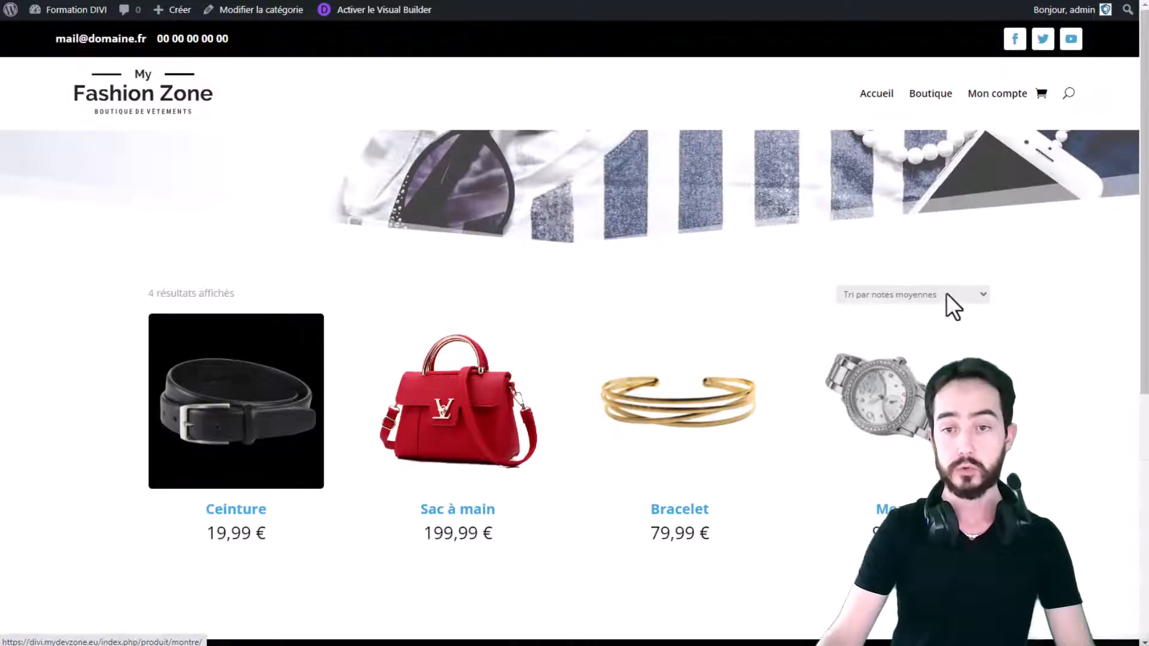
# Sort the Accesoires products by Tri par tarif croissant and by Tri par tarif décroissant, and review the result count and product grid
pyautogui.click(945, 294)
pyautogui.click(904, 348)
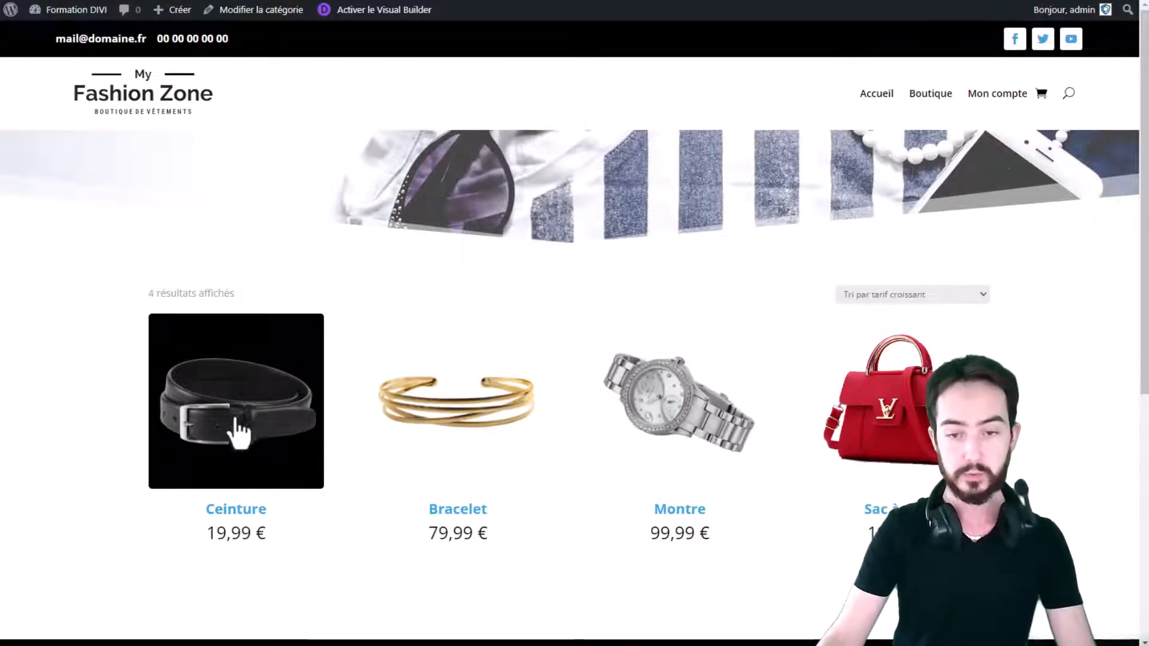
pyautogui.click(936, 294)
pyautogui.click(902, 361)
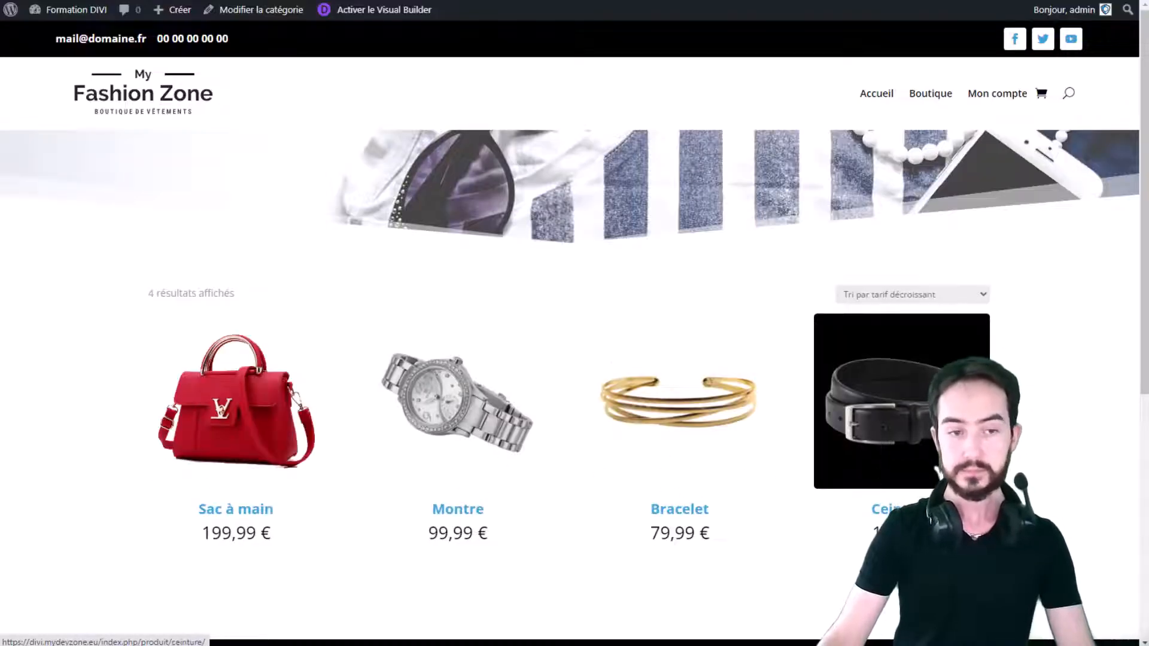
pyautogui.scroll(-1, 638, 453)
pyautogui.tripleClick(158, 240)
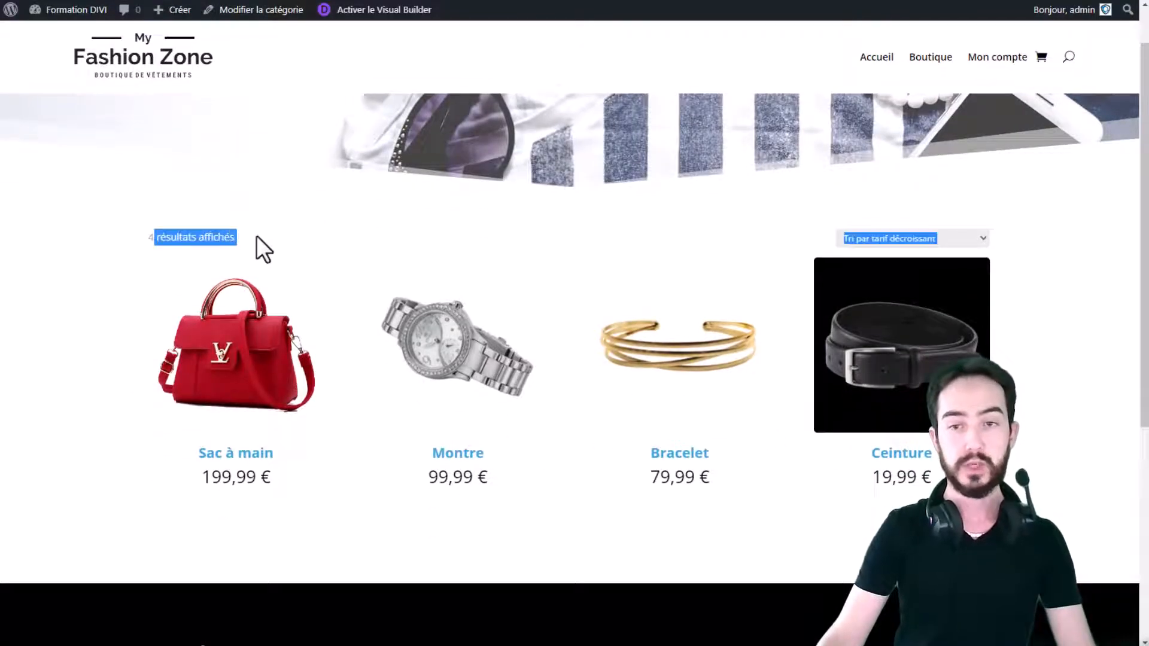
pyautogui.click(256, 236)
pyautogui.scroll(1, 505, 314)
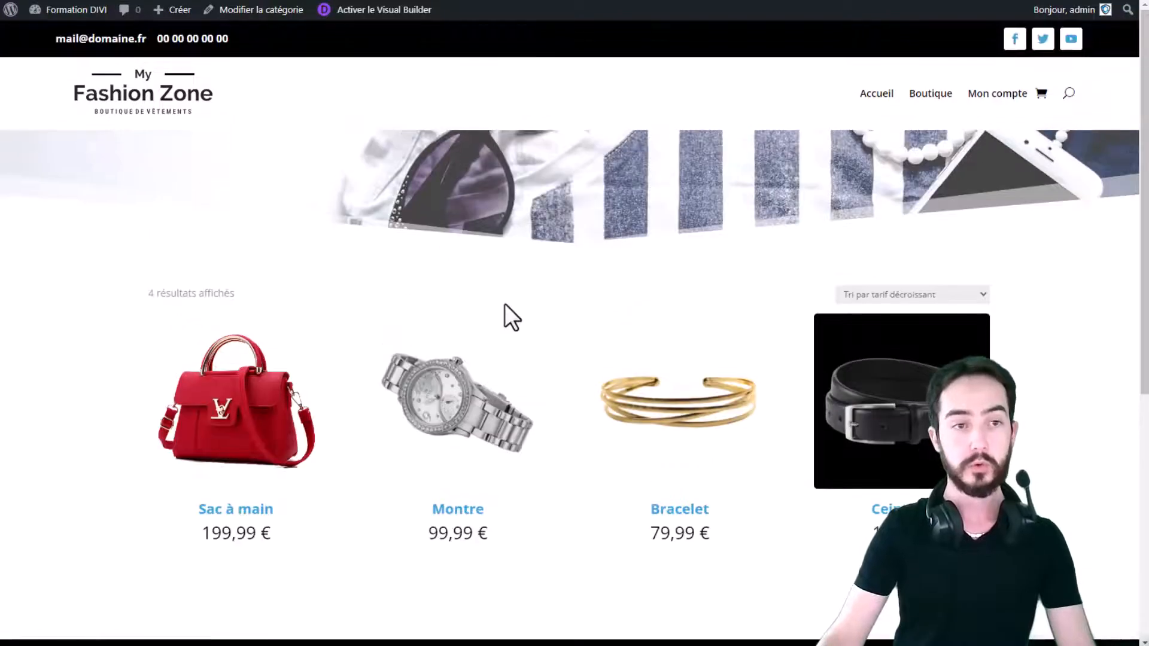
pyautogui.scroll(-1, 504, 304)
pyautogui.scroll(1, 504, 304)
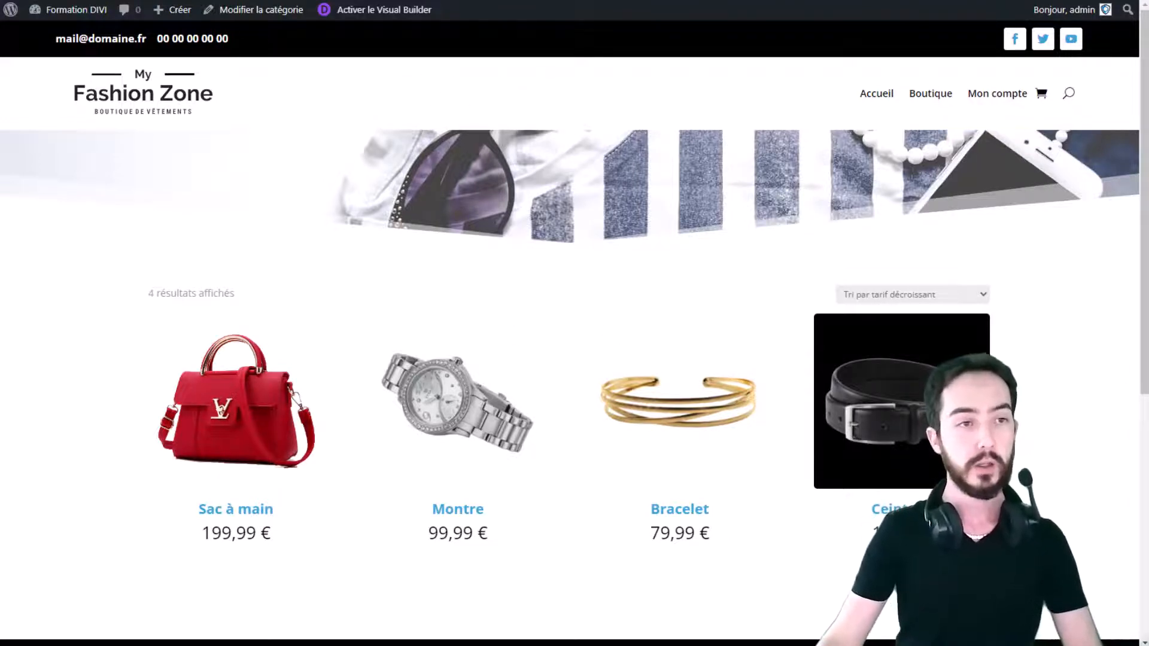
# Open the custom body layout of the Toutes les Catégorie De Produit Pages template and check its product grid in tablet and phone views
pyautogui.hotkey('ctrl', 'Tab')
pyautogui.hotkey('ctrl', 'Tab')
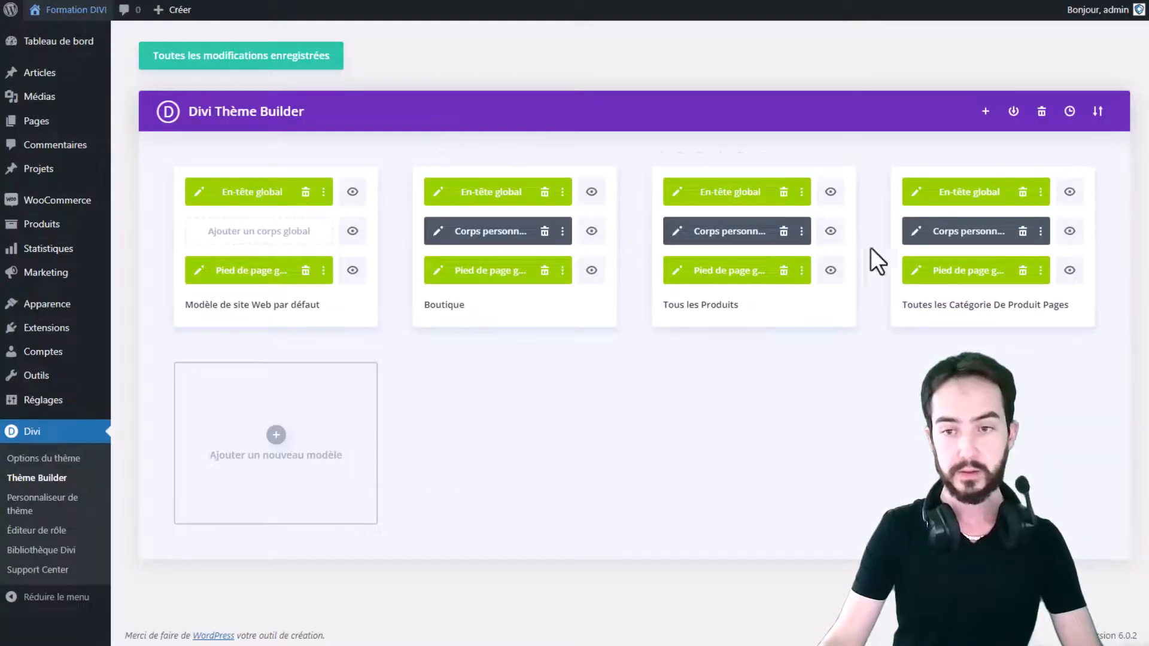
pyautogui.click(916, 231)
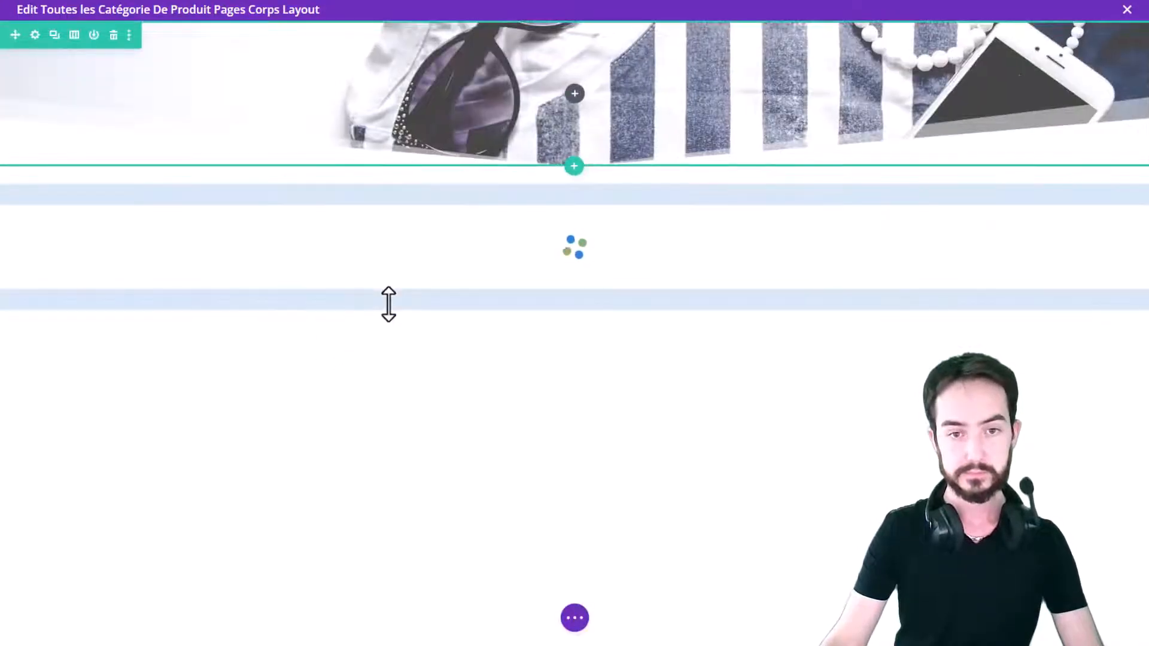
pyautogui.scroll(-8, 562, 272)
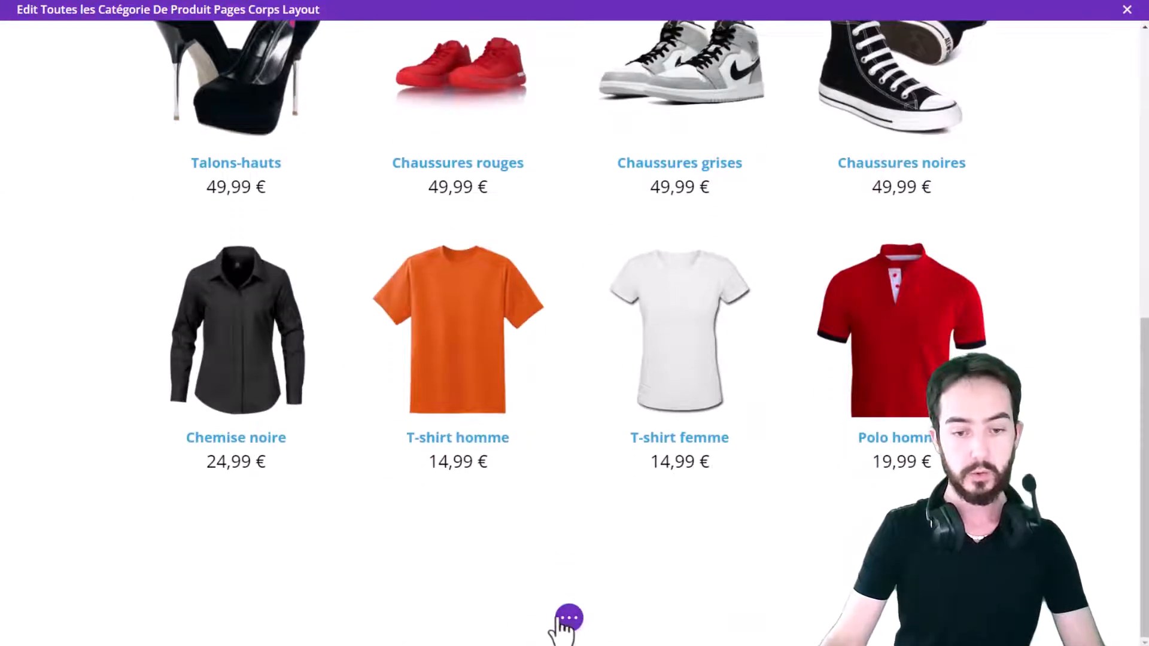
pyautogui.click(568, 618)
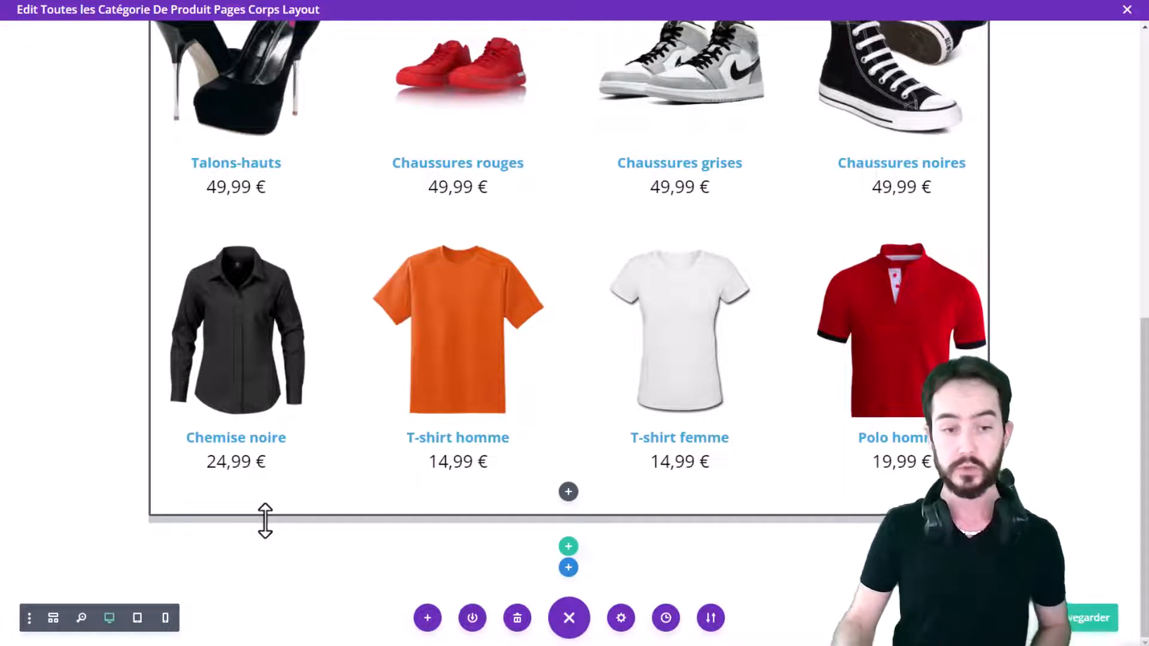
pyautogui.click(138, 619)
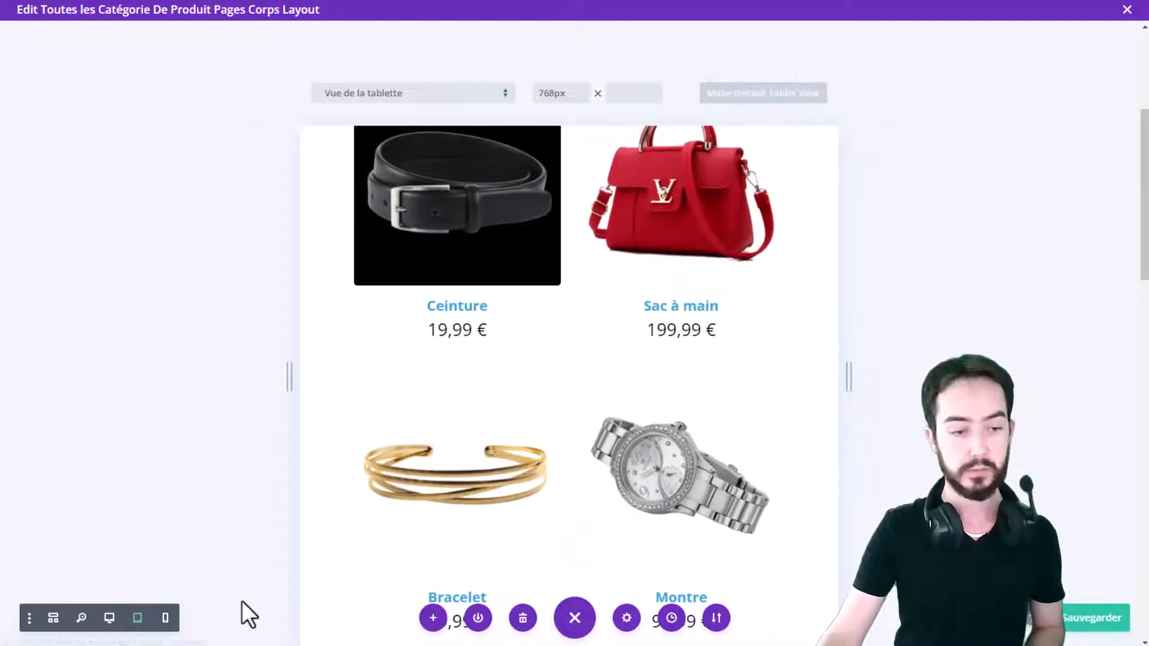
pyautogui.click(171, 619)
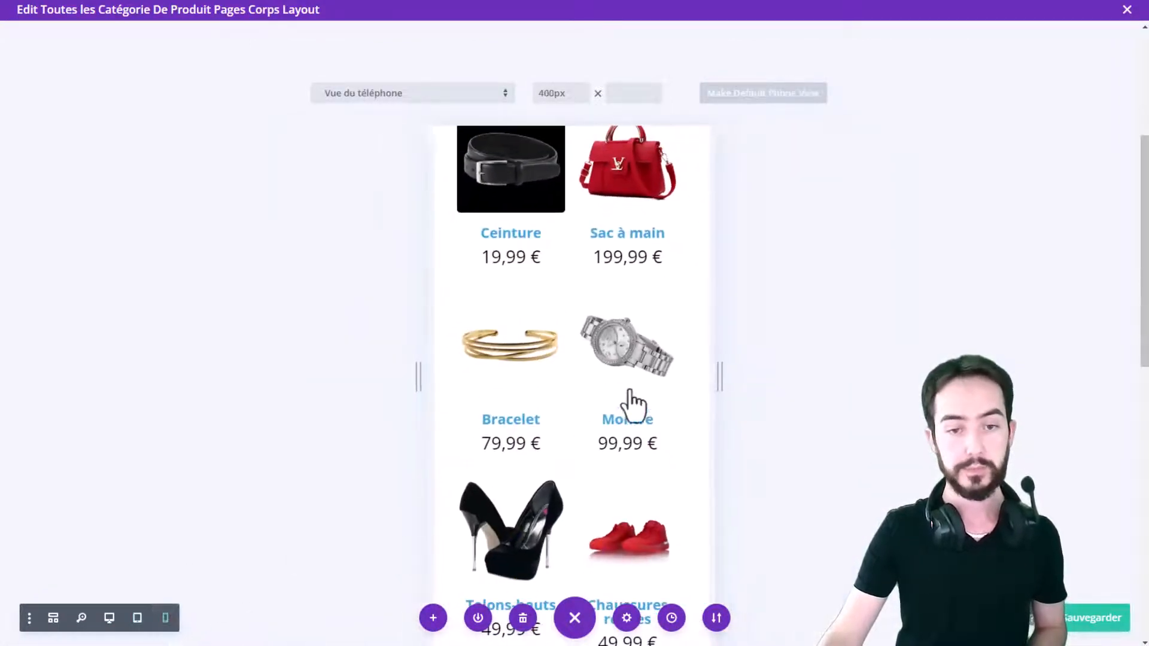
pyautogui.scroll(-5, 657, 404)
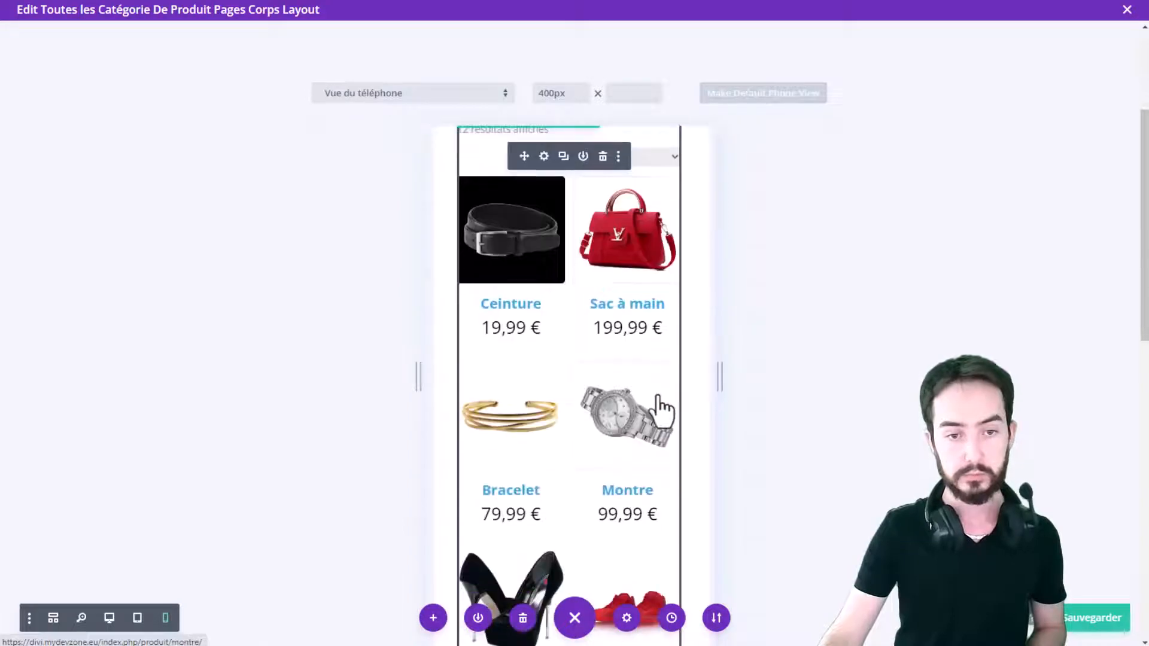
pyautogui.scroll(-5, 657, 411)
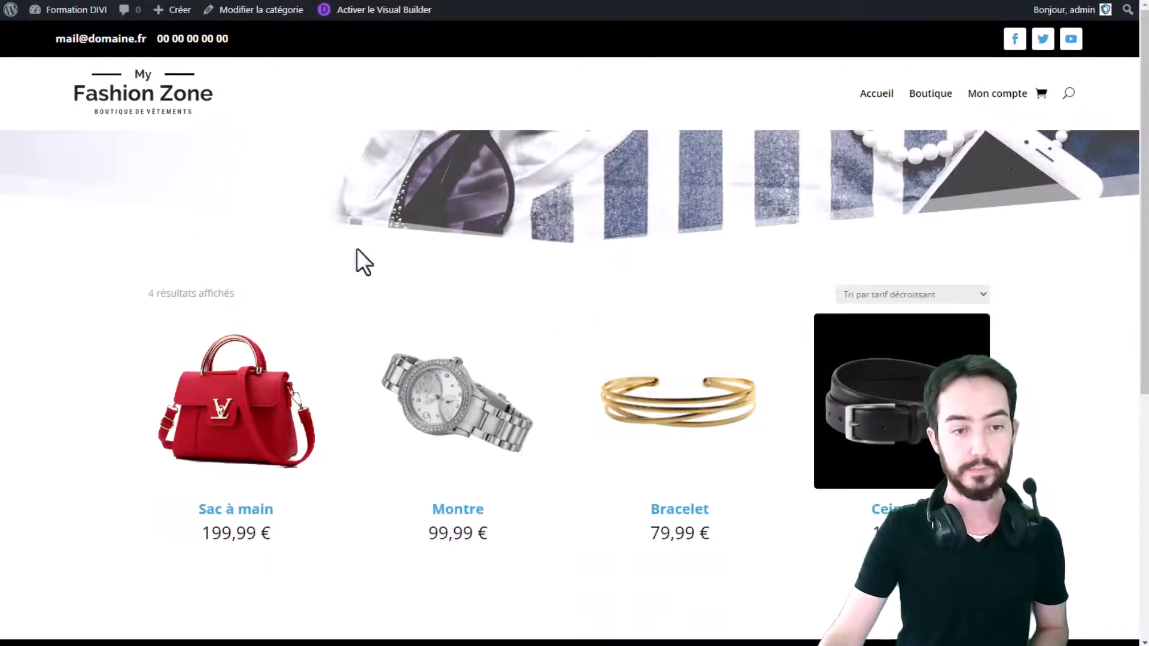
# On the live site, open the Sac à main product and follow its breadcrumb back to the Accesoires category page
pyautogui.click(251, 413)
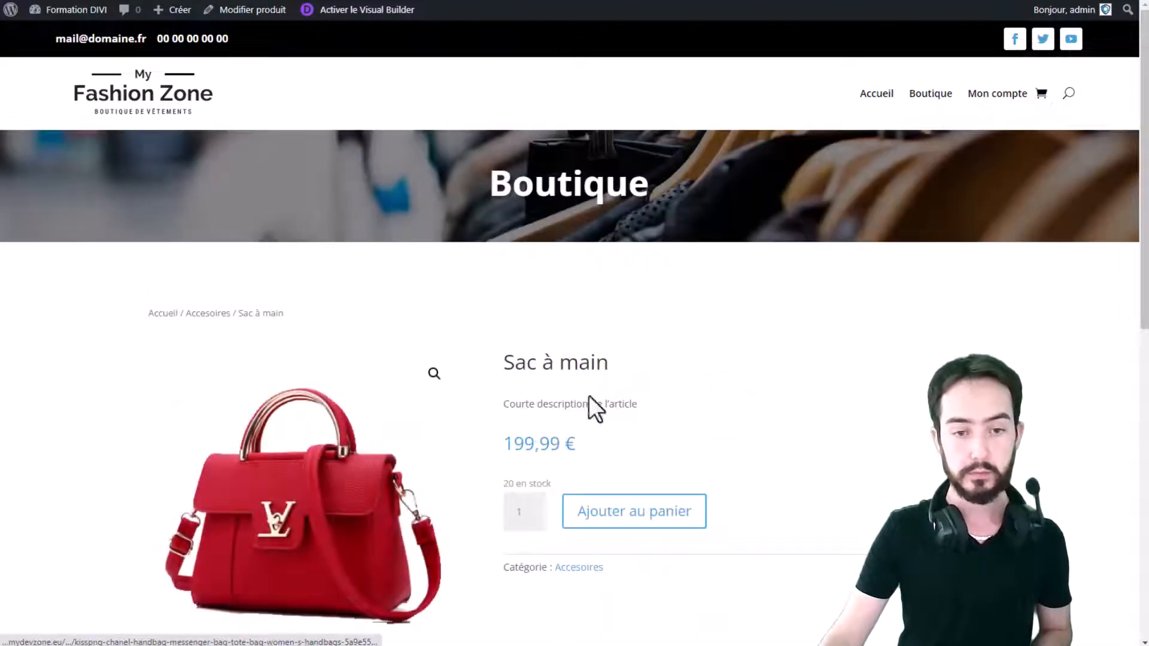
pyautogui.click(223, 313)
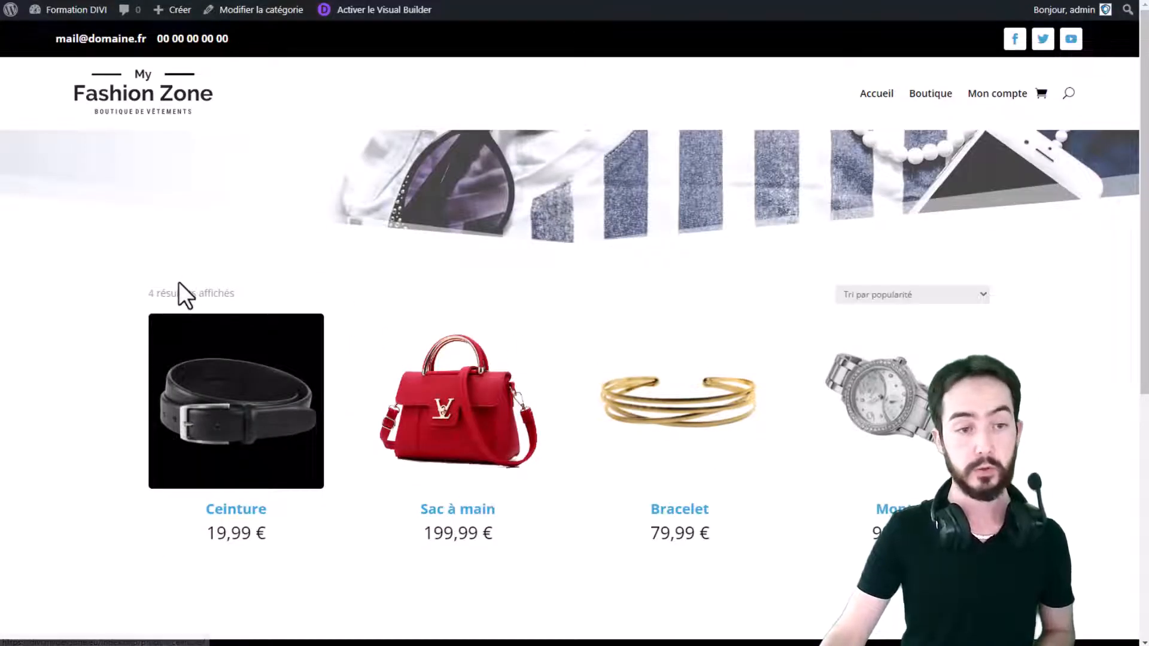
pyautogui.click(688, 410)
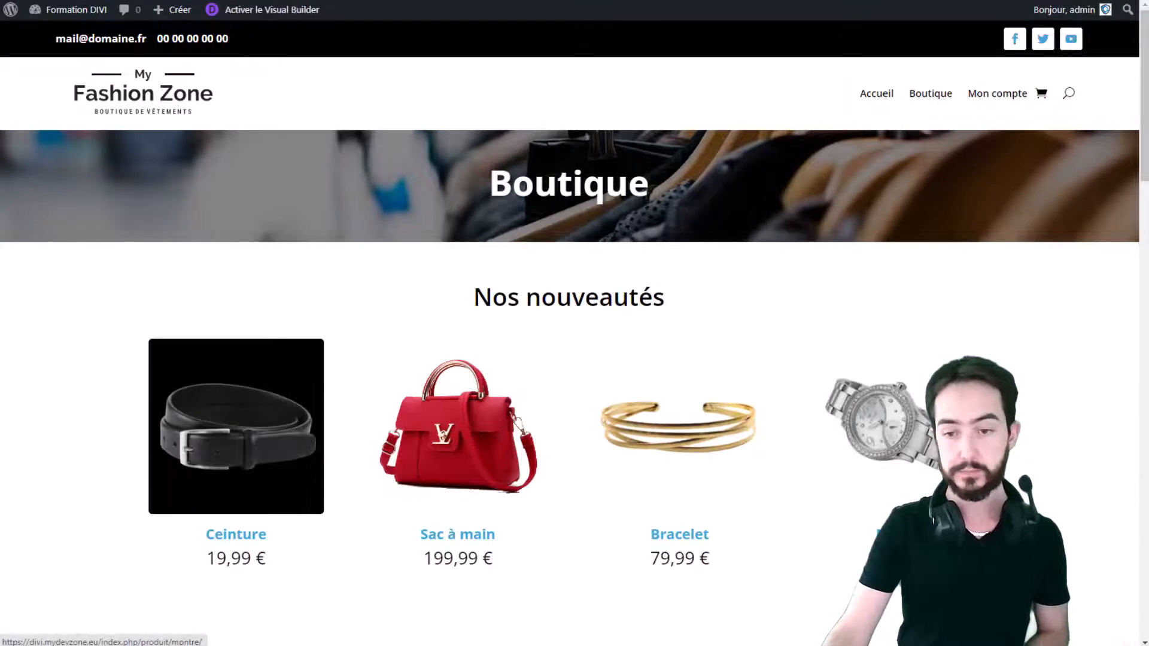
# From the Boutique page, open the T-shirt homme product and review its T-shirt category page
pyautogui.scroll(-3, 885, 438)
pyautogui.scroll(-10, 884, 439)
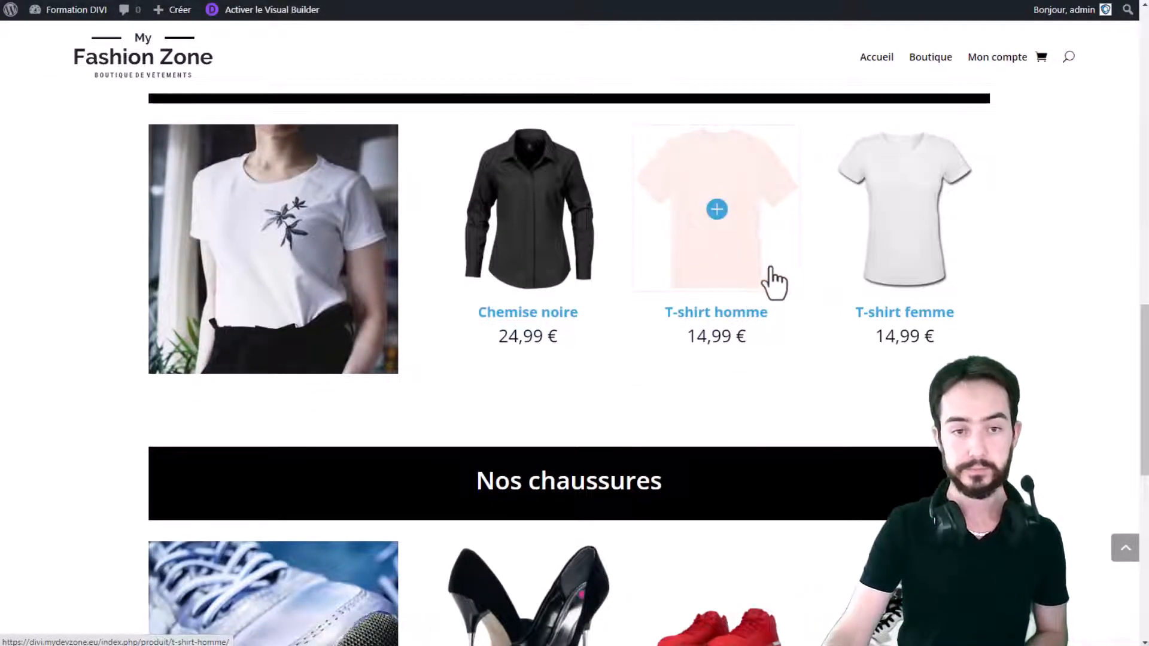
pyautogui.click(770, 268)
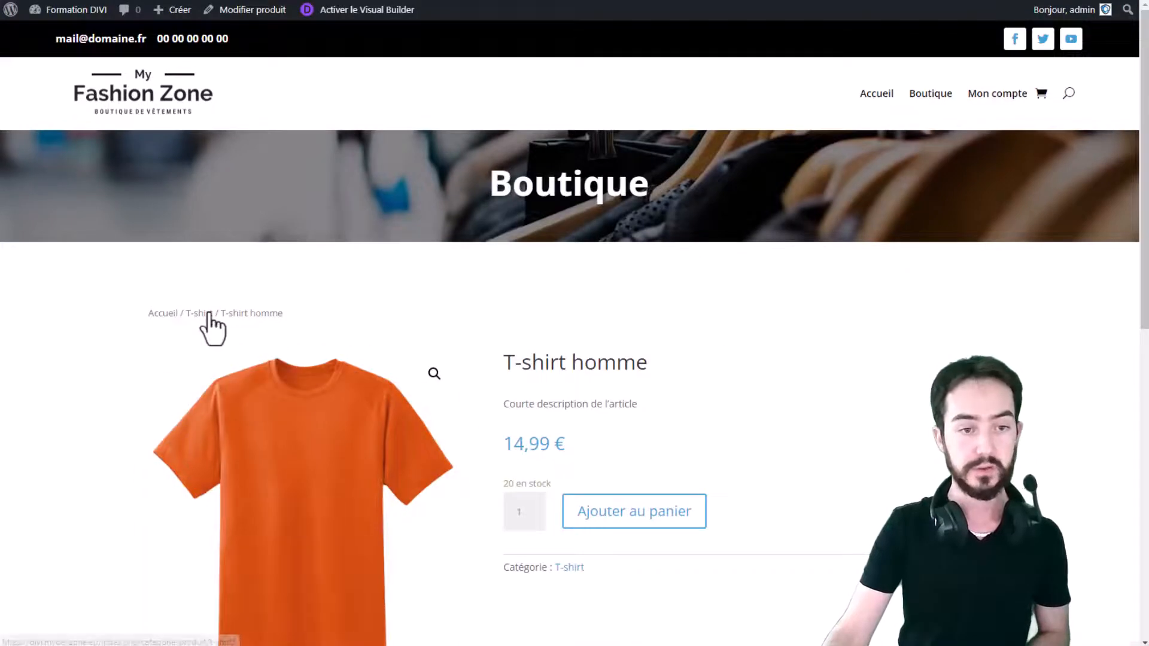
pyautogui.scroll(-4, 757, 359)
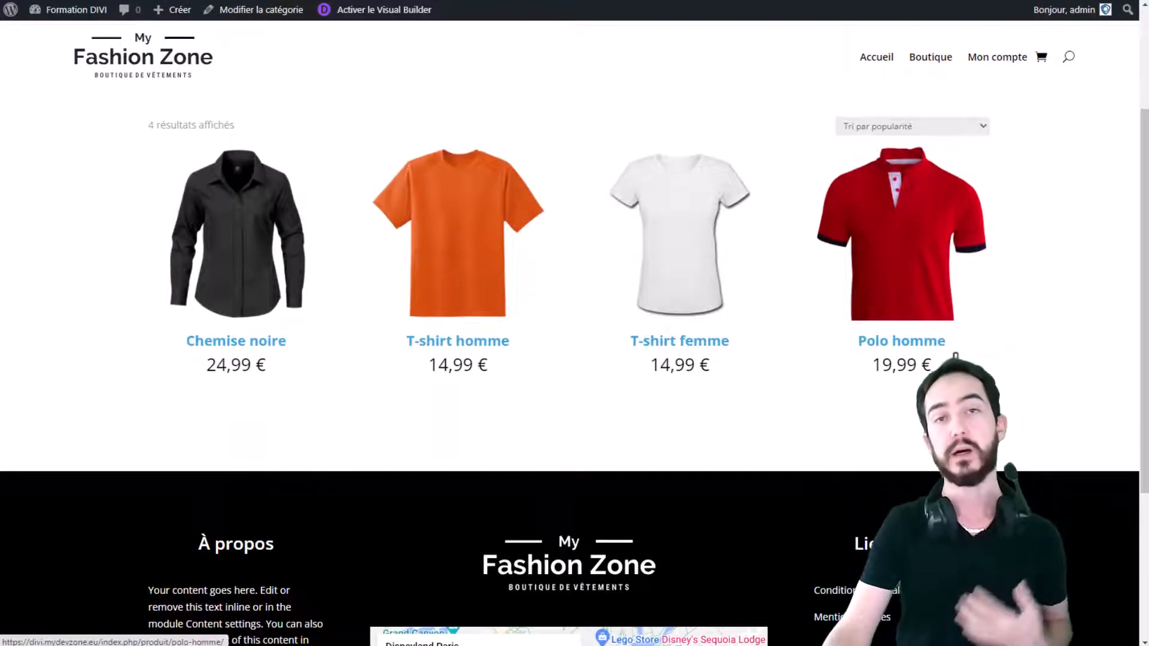
pyautogui.scroll(2, 710, 347)
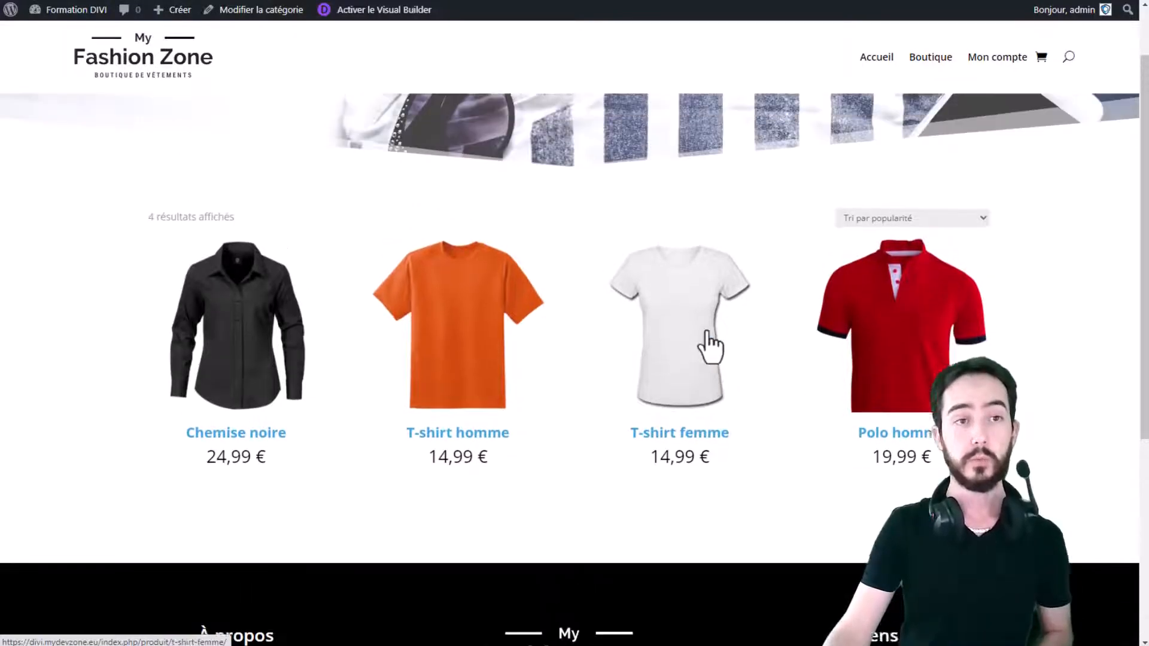